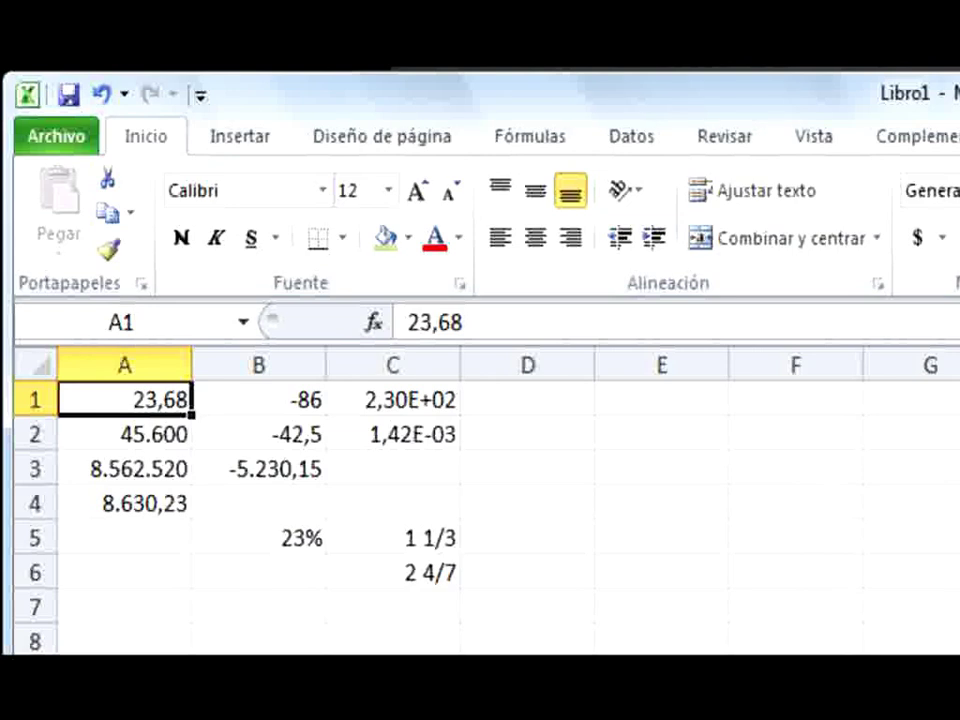
Step: Examine how the numbers in A2:A4, B1:B3 and the percentage in B5 are stored compared with how they are displayed
left_click(124, 434)
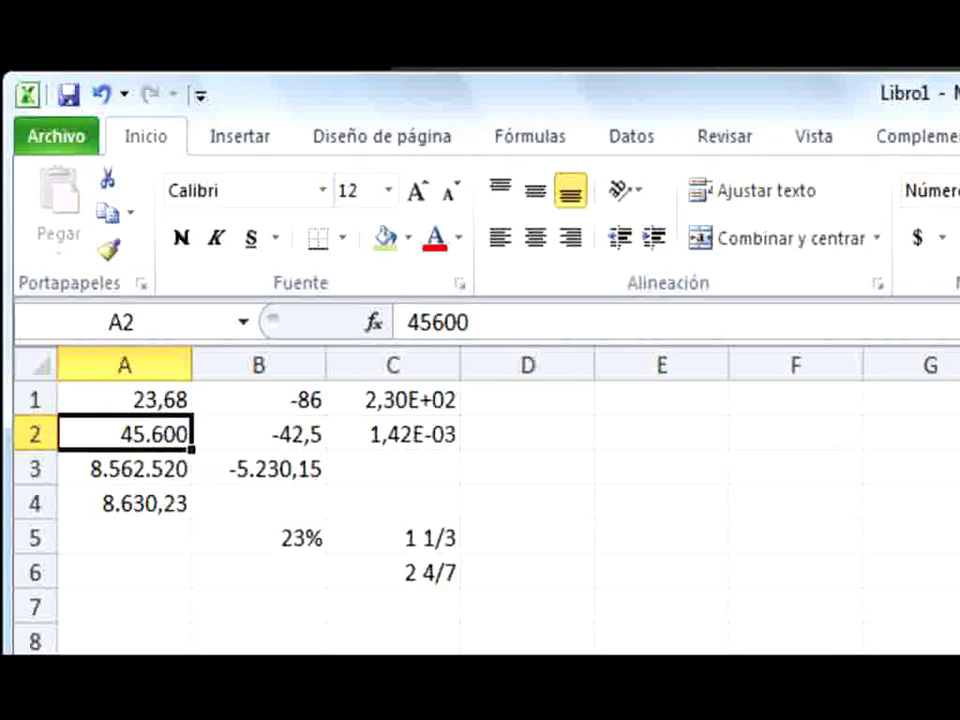
left_click(124, 469)
left_click(124, 503)
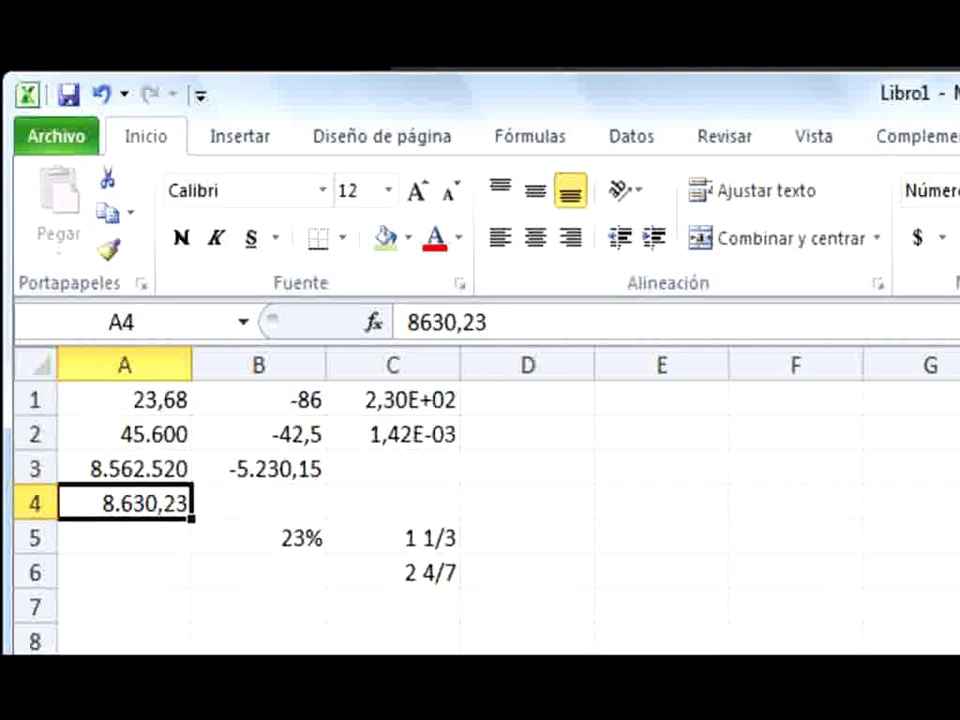
key("Up")
key("Up")
key("Up")
key("Right")
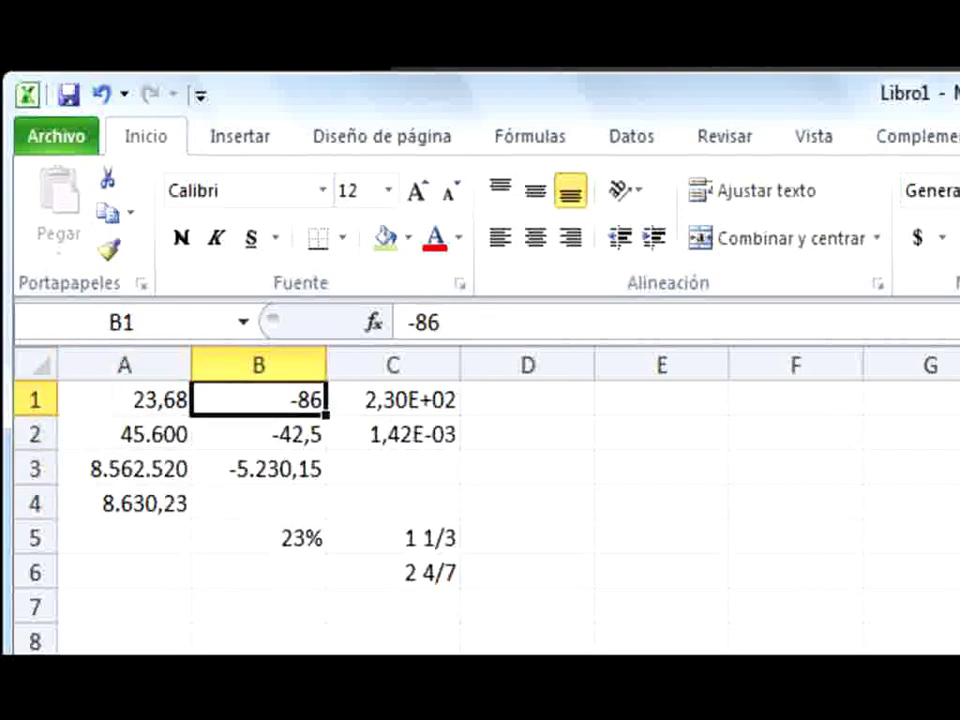
key("Down")
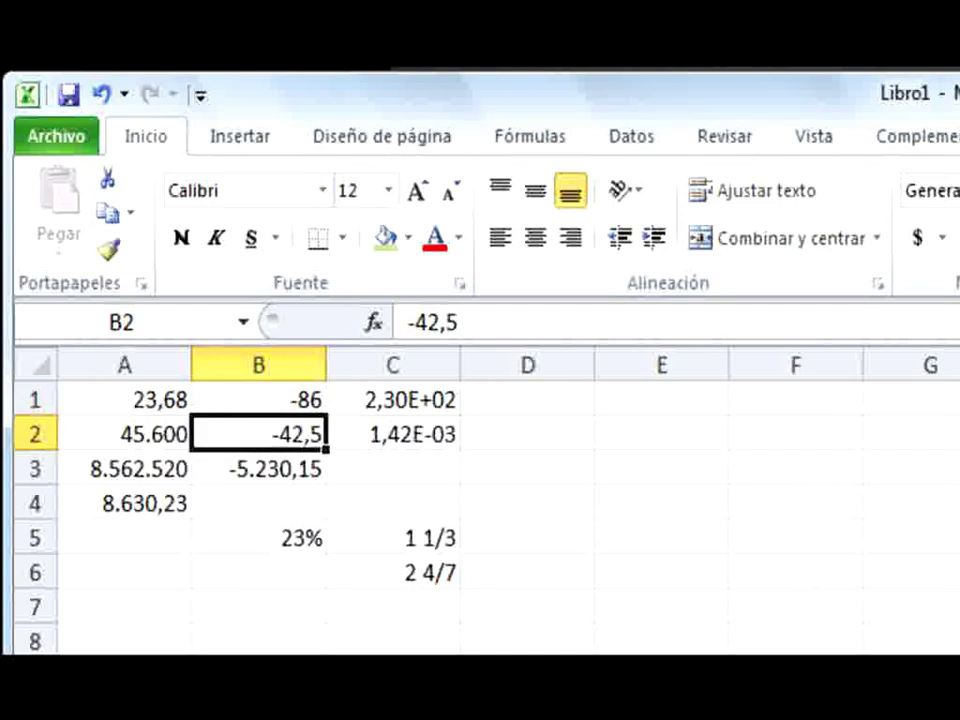
key("Down")
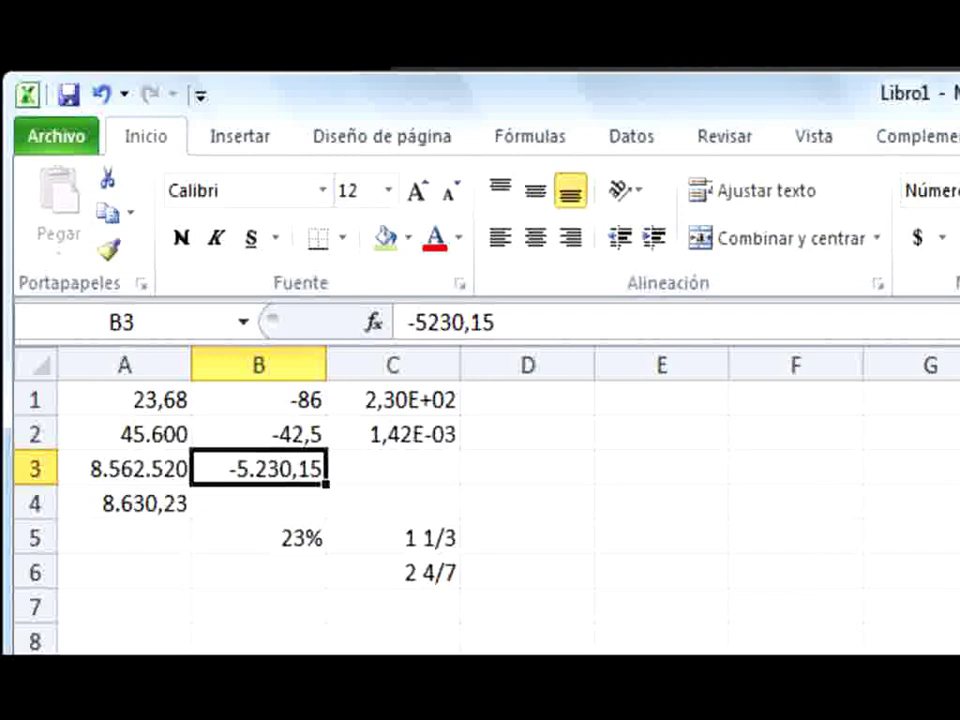
key("Down")
key("Down")
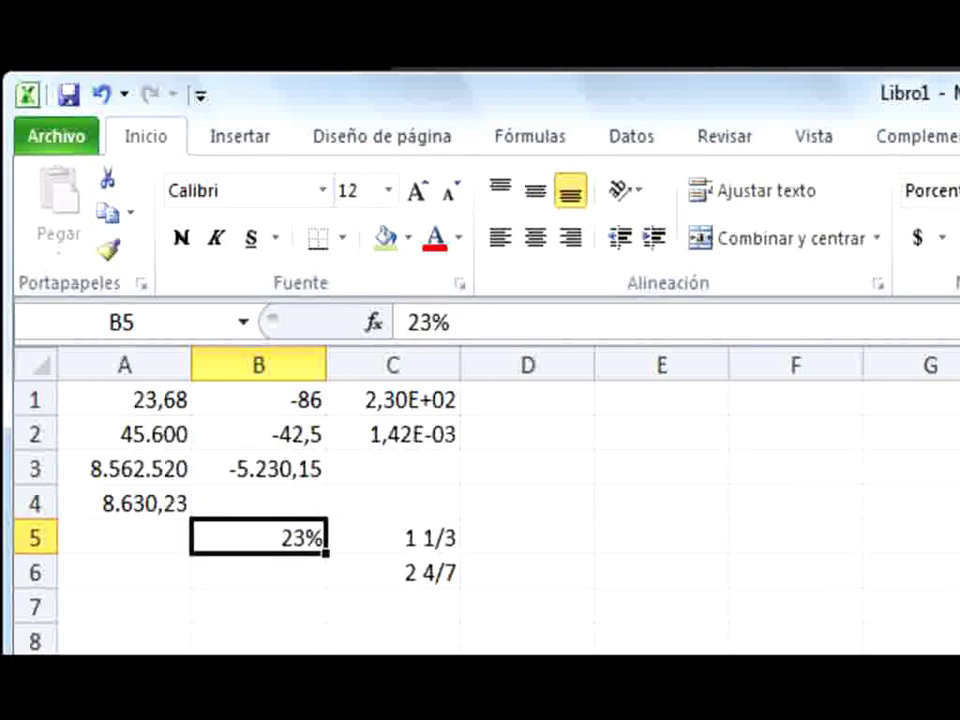
Step: Examine the stored values behind the scientific-notation numbers in C1:C2 and the fractions in C5:C6
key("Up")
key("Up")
key("Up")
key("Up")
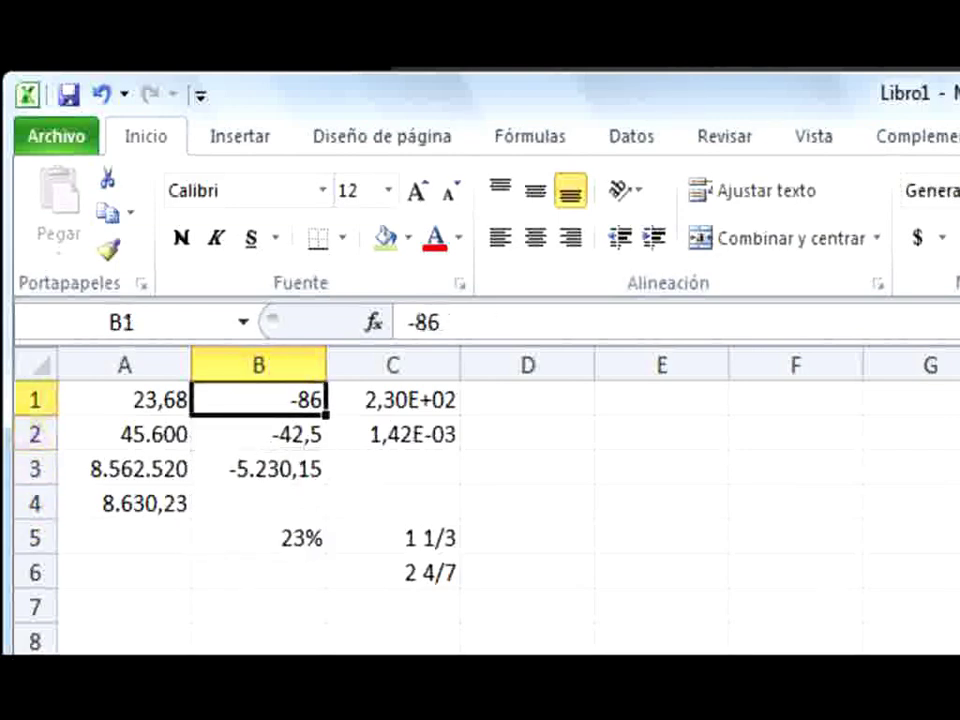
key("Right")
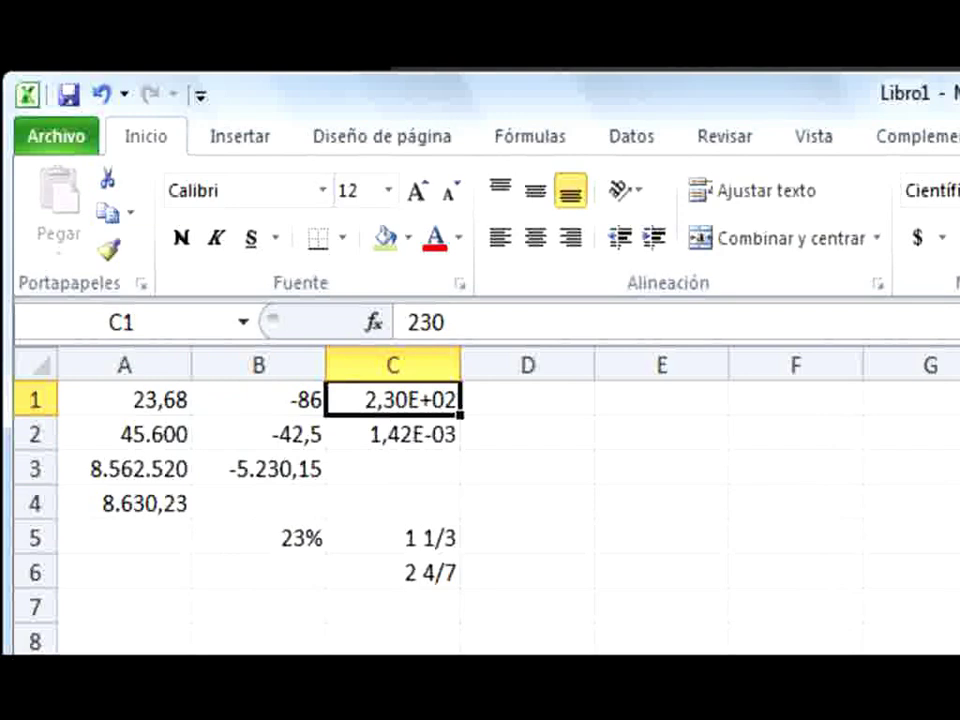
key("Down")
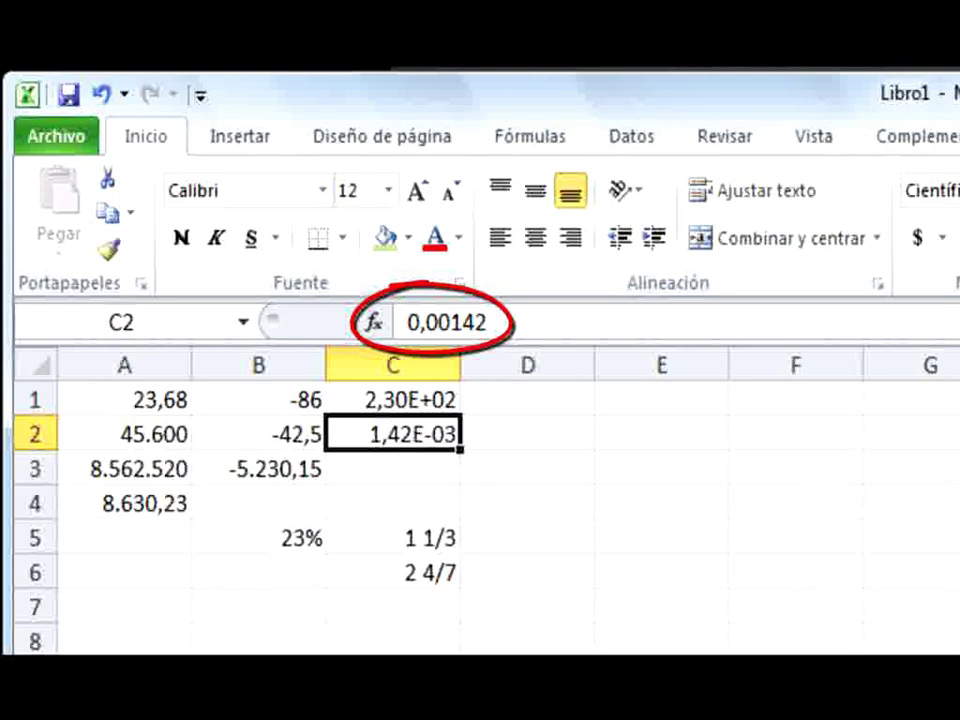
left_click(393, 400)
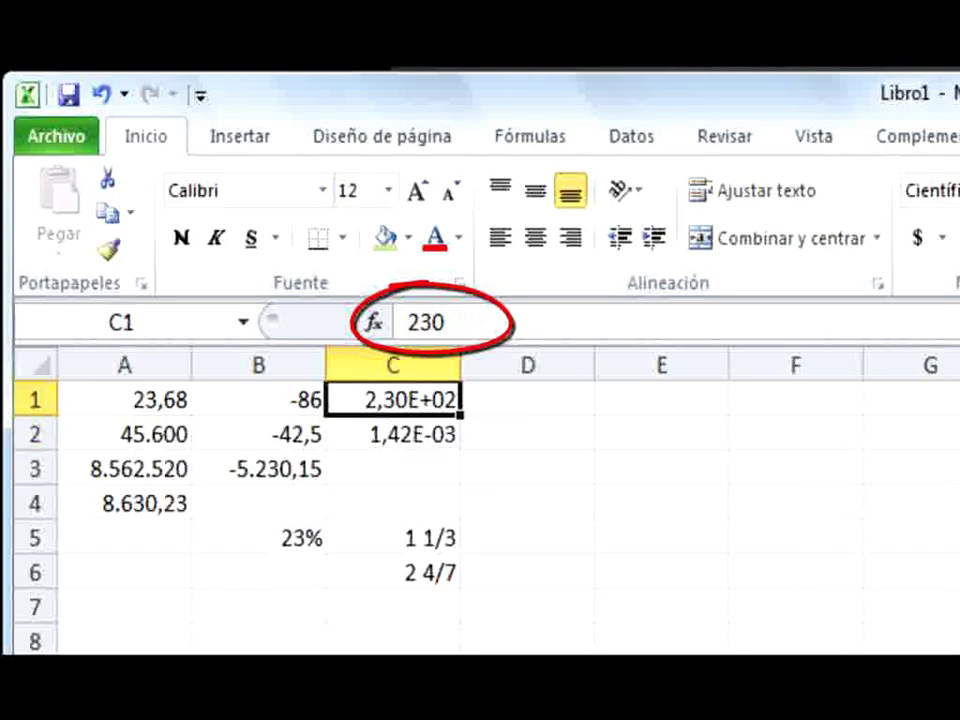
key("Down")
key("Down")
key("Down")
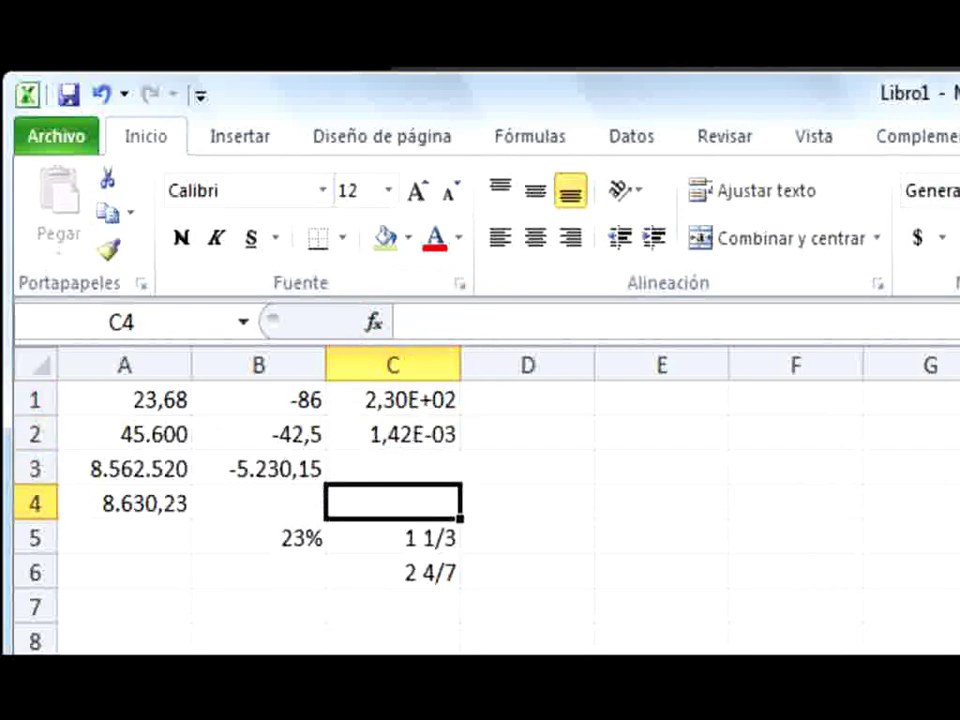
key("Down")
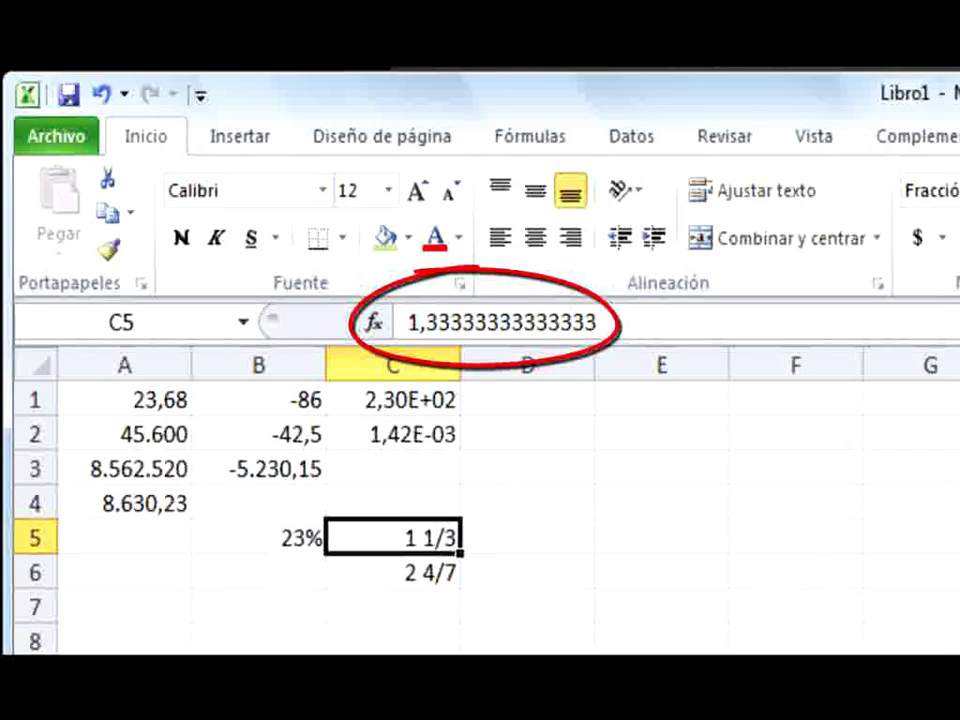
left_click(393, 573)
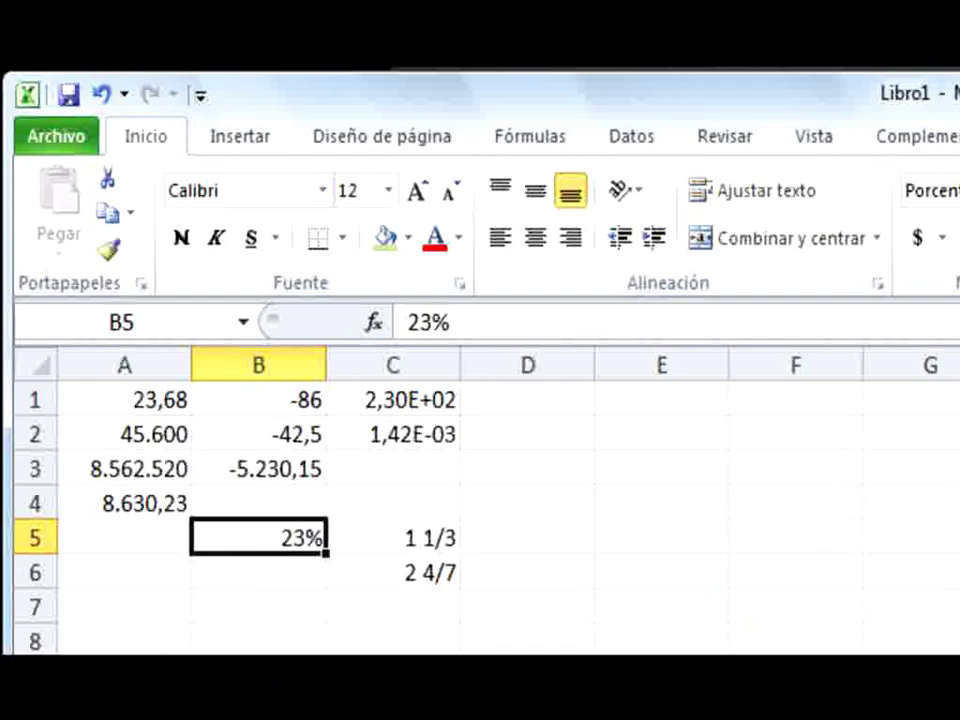
Step: Turn on Establecer Precisión de pantalla for Libro1 in the advanced program options
left_click(57, 148)
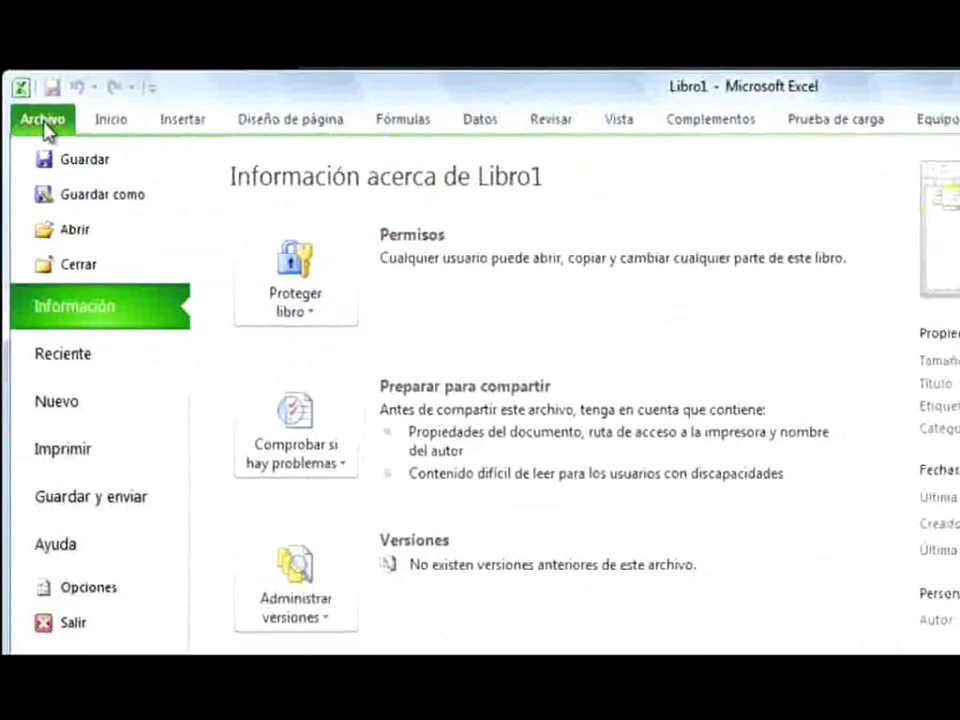
left_click(85, 605)
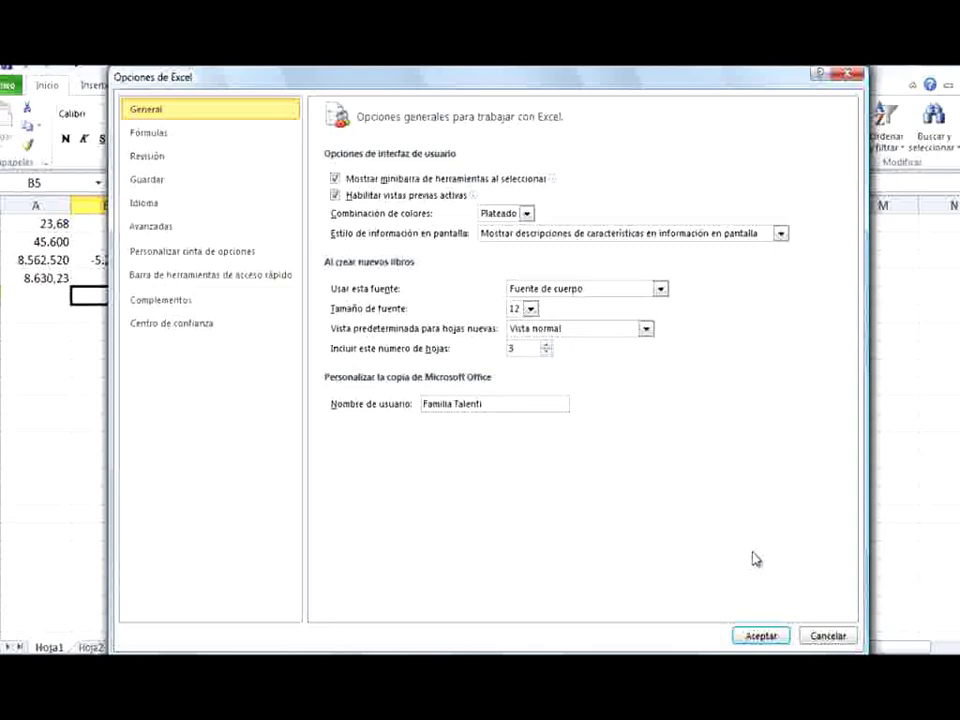
left_click(170, 237)
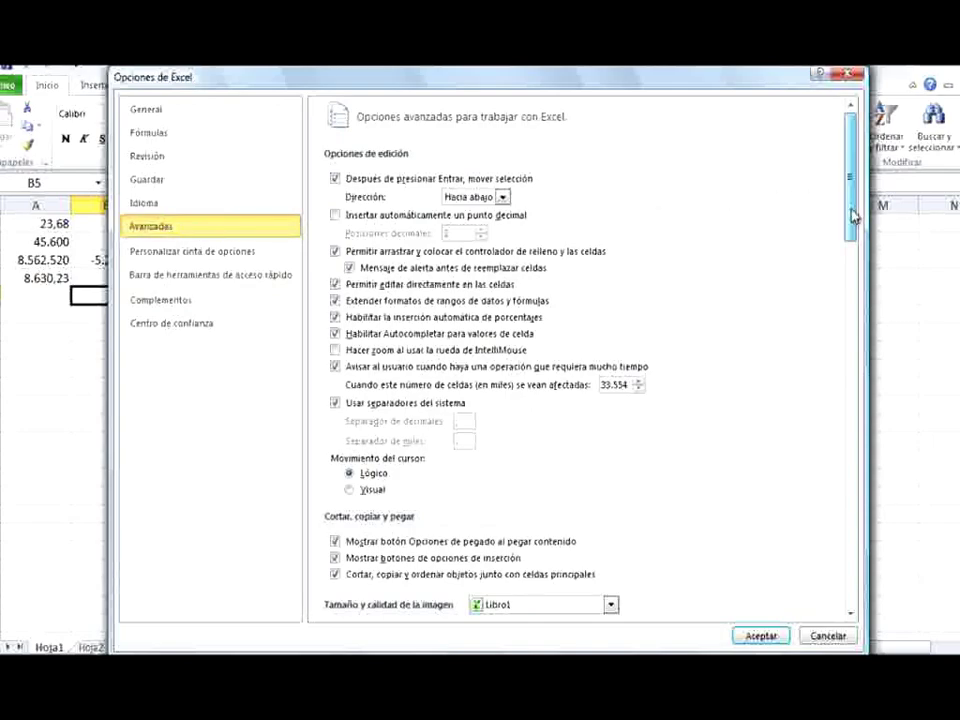
left_click_drag(853, 214, 856, 548)
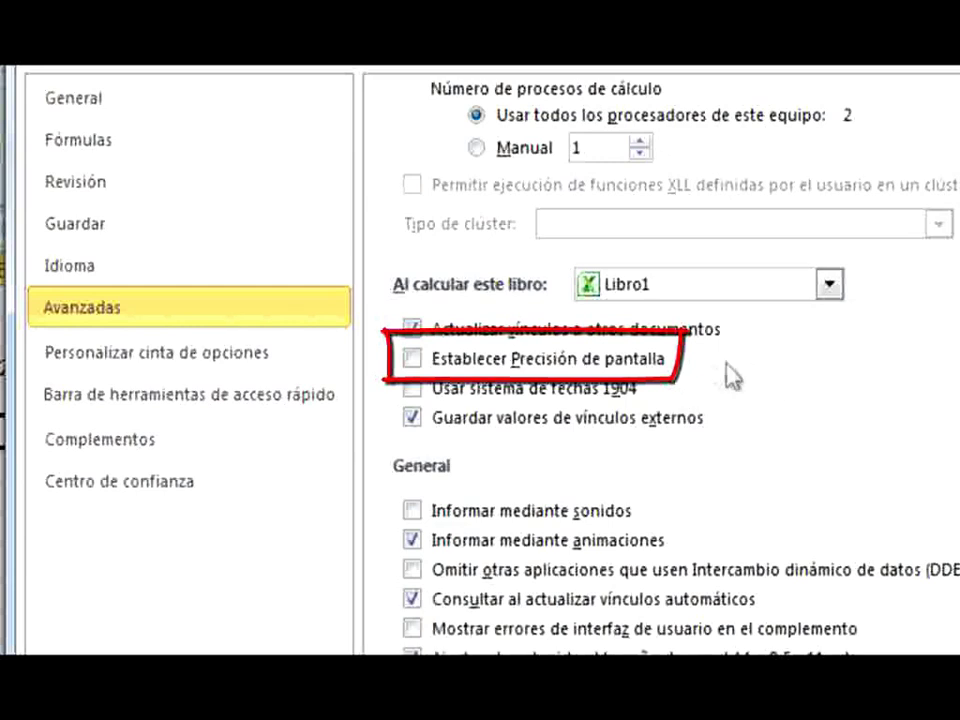
left_click(412, 362)
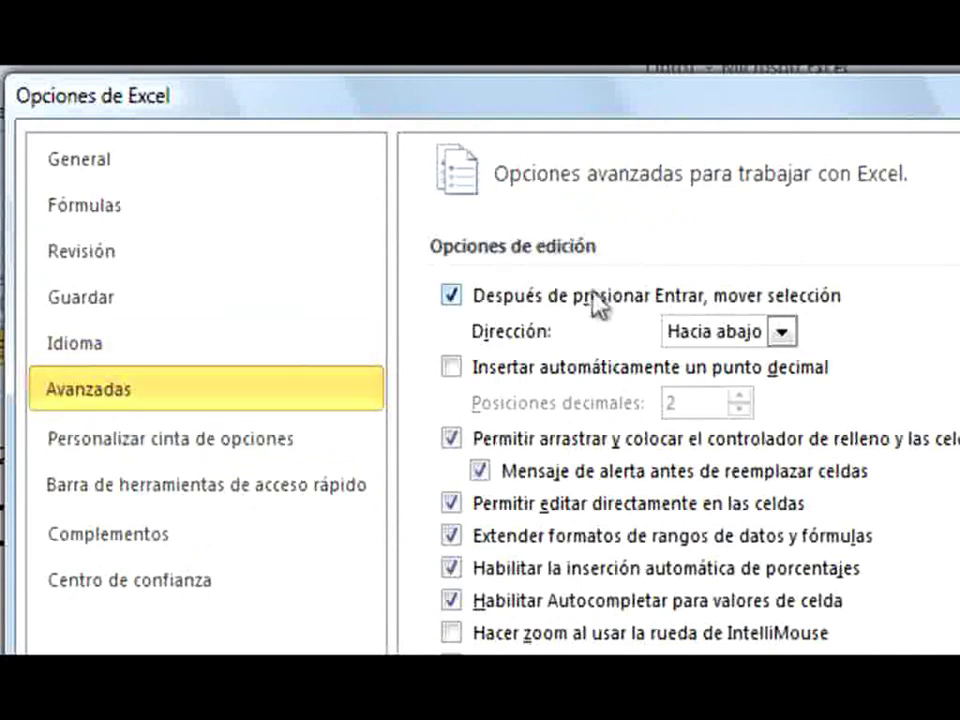
Step: Enable Insertar automáticamente un punto decimal with 3 decimal positions and apply the options
left_click(452, 372)
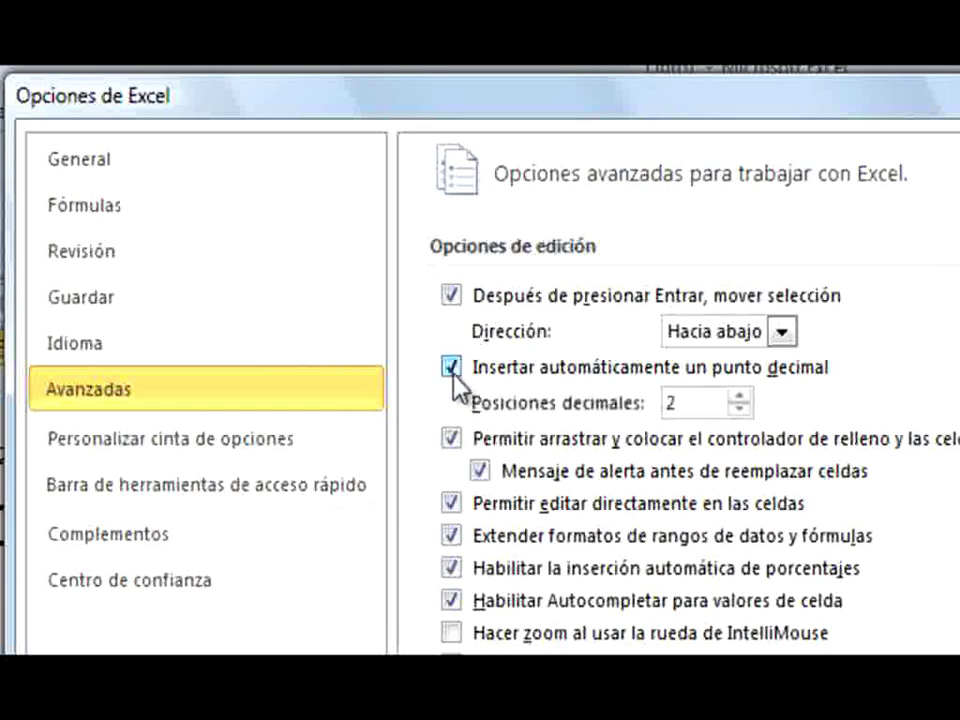
left_click(716, 367)
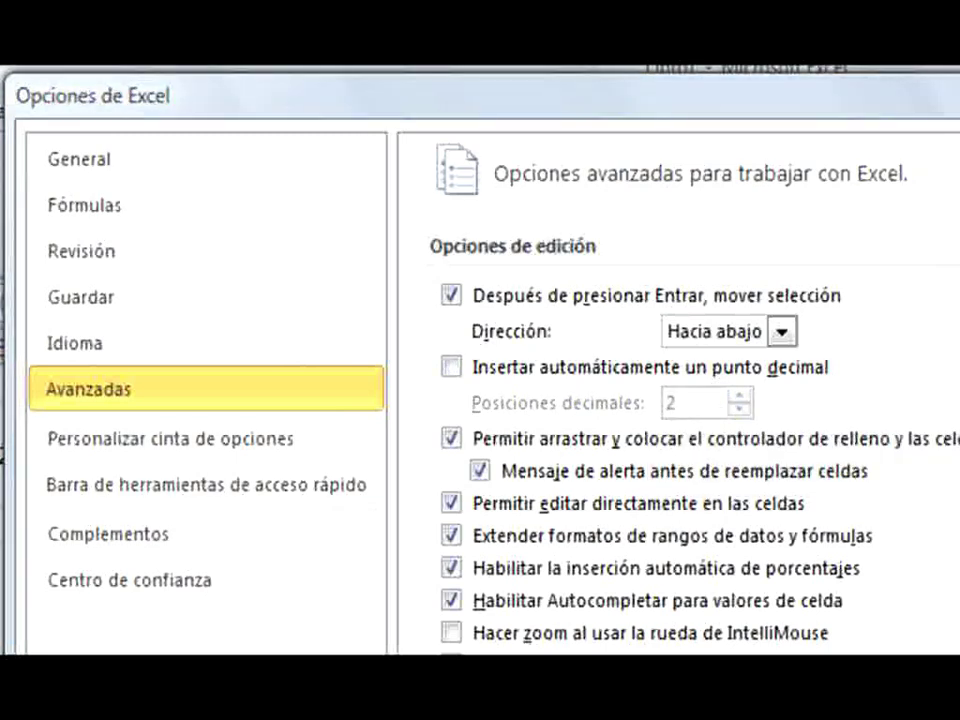
left_click(450, 368)
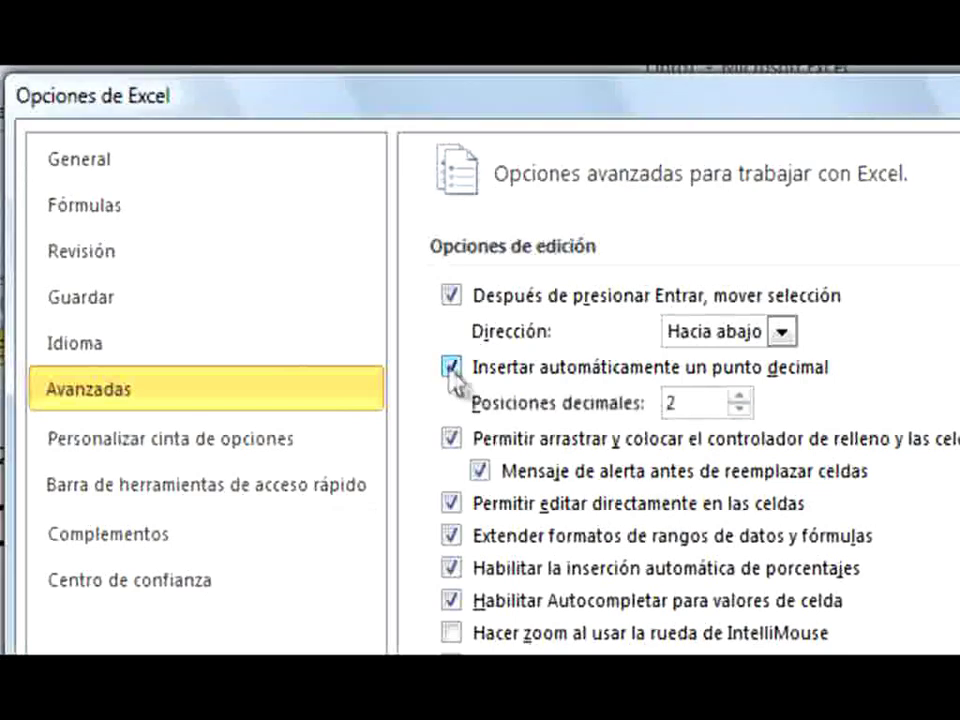
left_click(741, 398)
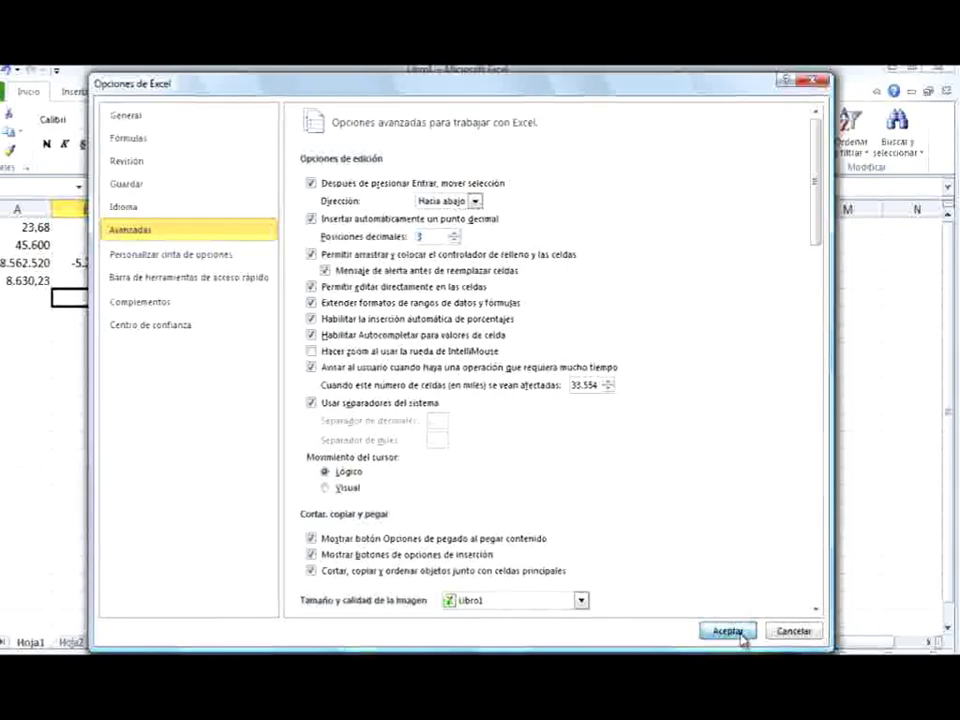
left_click(740, 636)
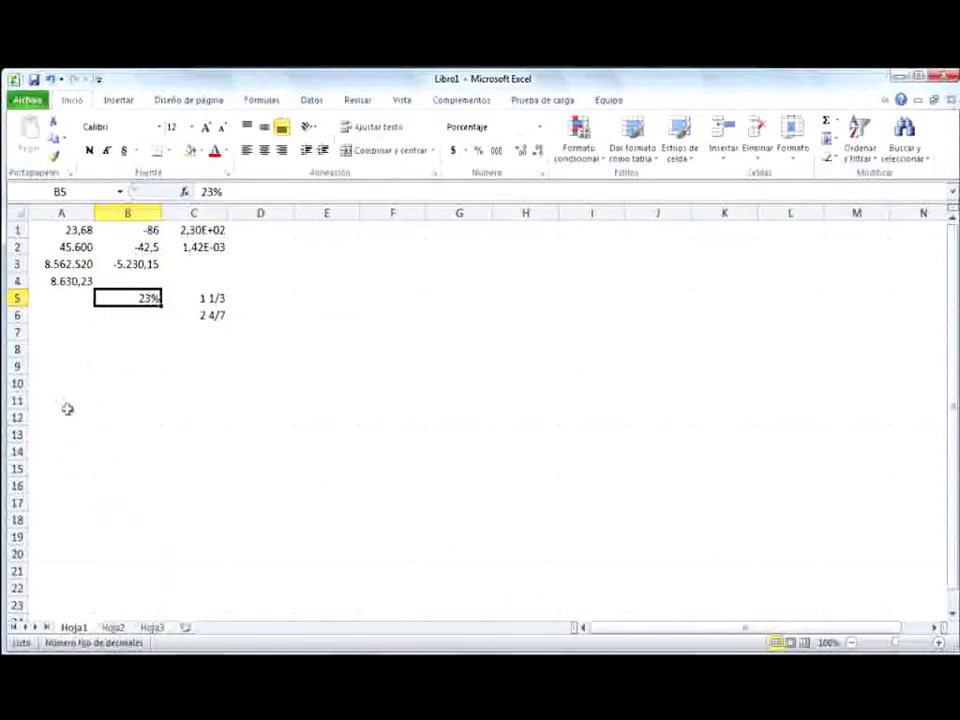
Step: Enter the test numbers 5 in A7, 2556 in A8 and 2,5 in A9
left_click(51, 330)
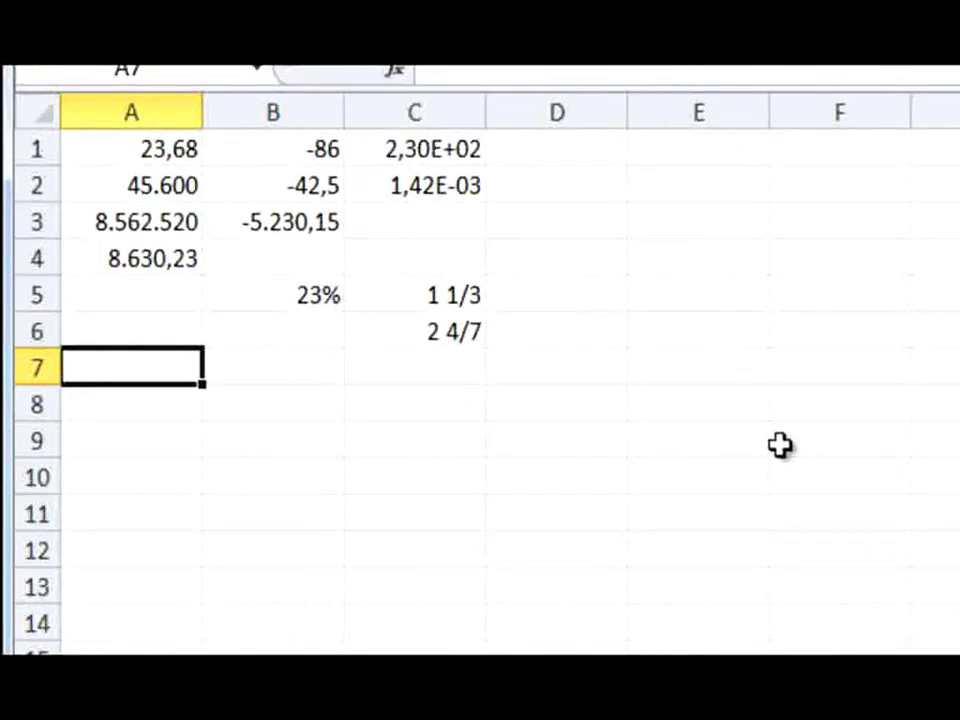
type("5")
key("Return")
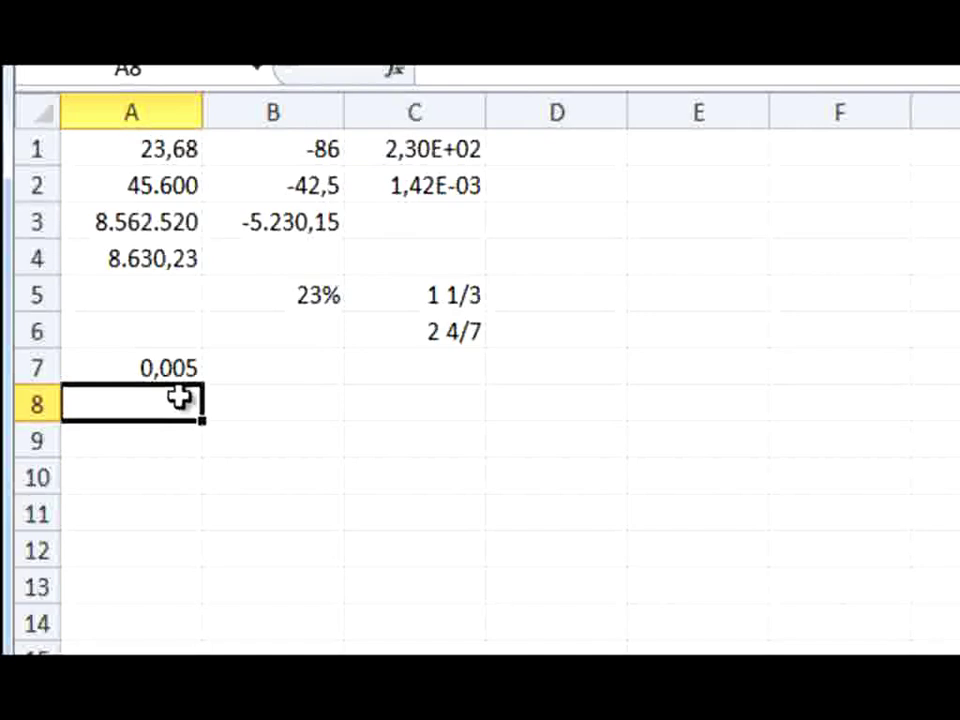
type("2556")
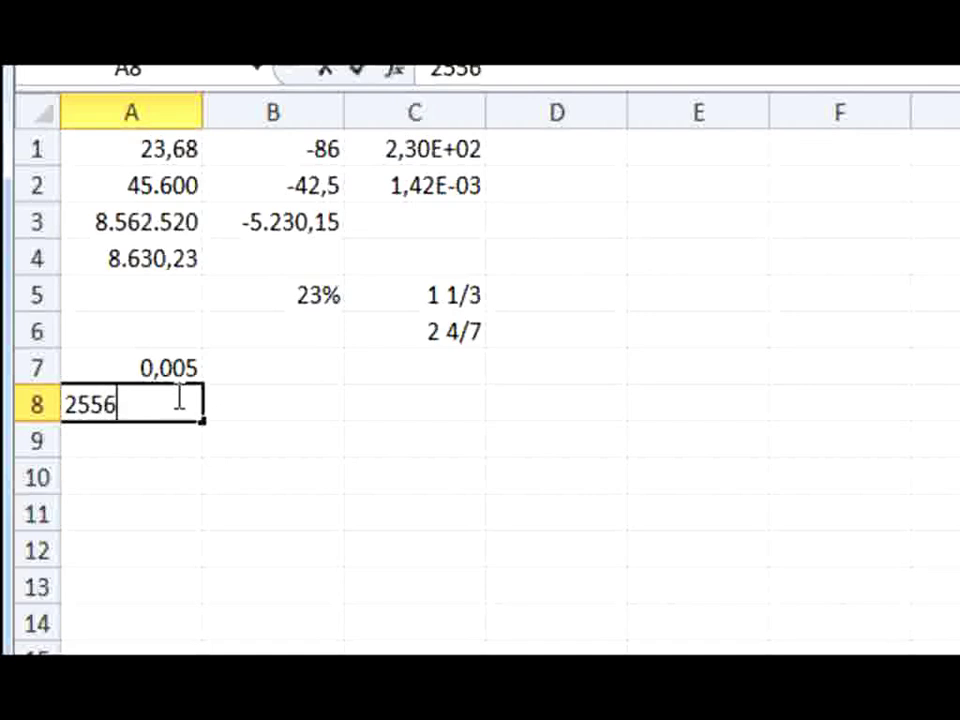
key("Return")
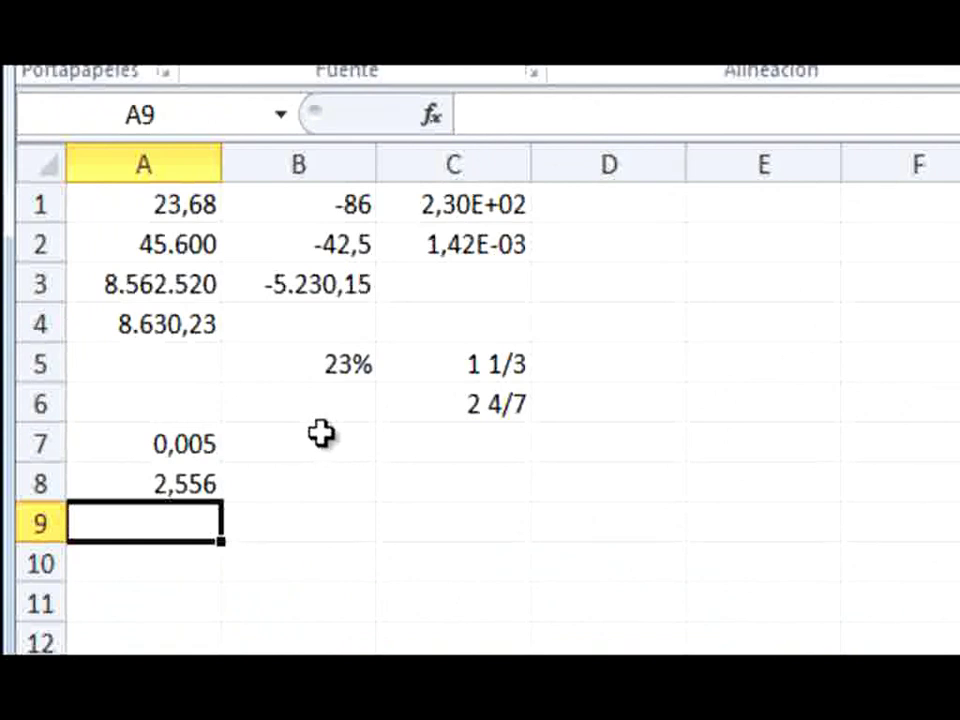
type("2,5")
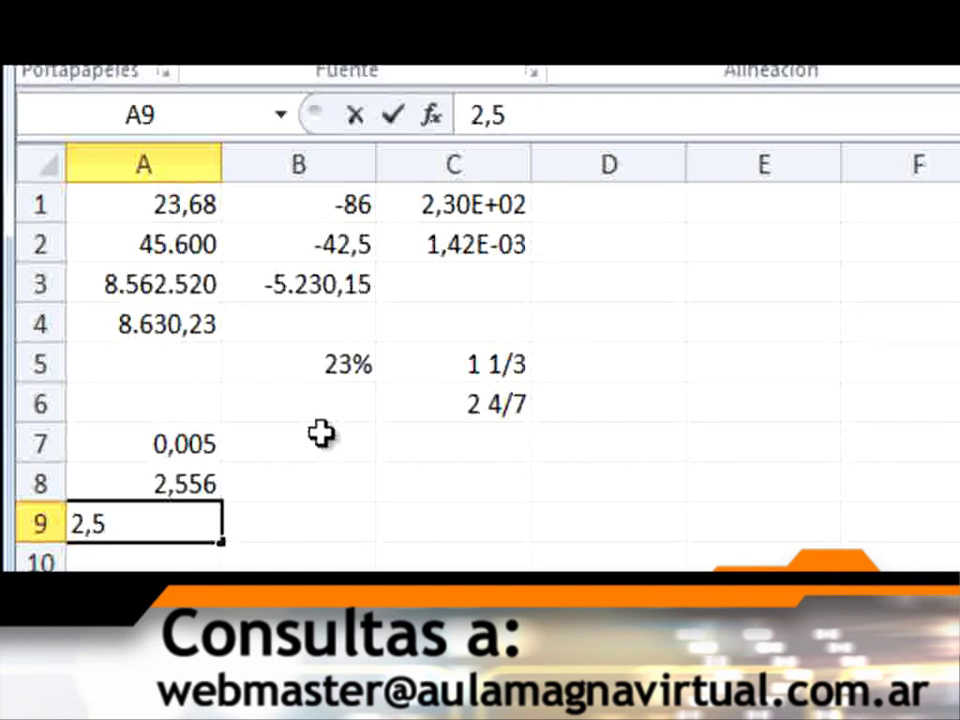
key("Return")
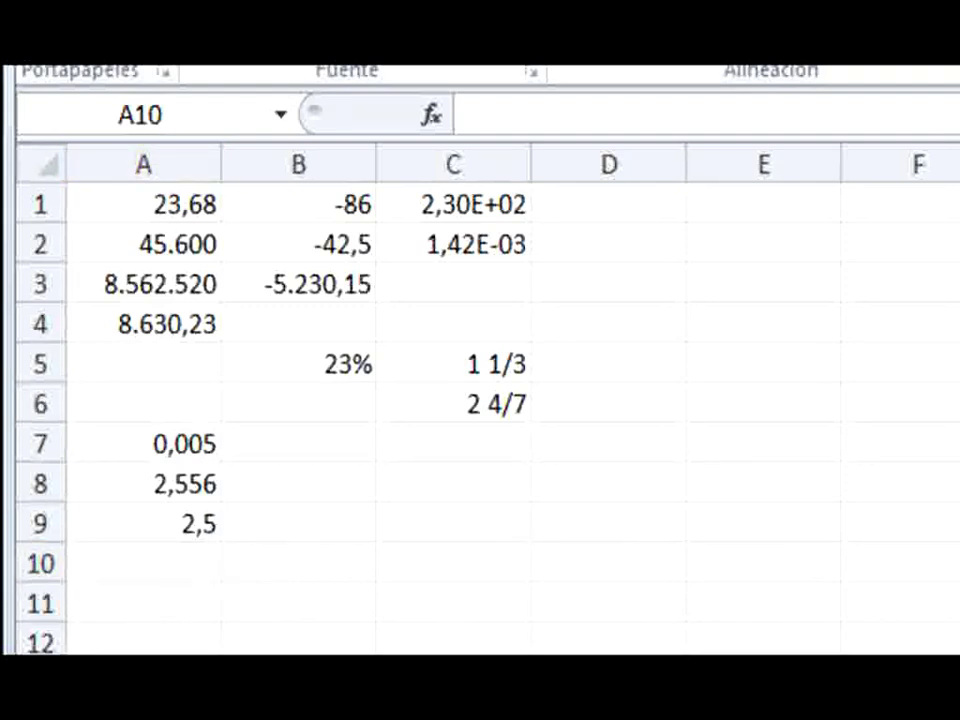
Step: Enter 1000 as text in cell A10 by prefixing it with an apostrophe
left_click(201, 558)
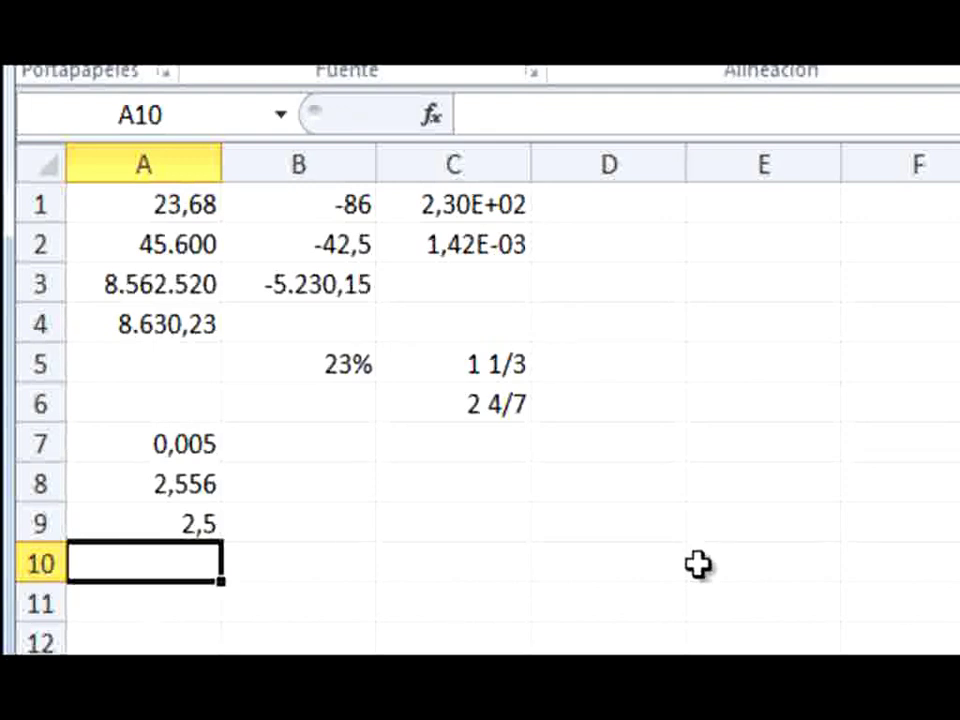
type("'")
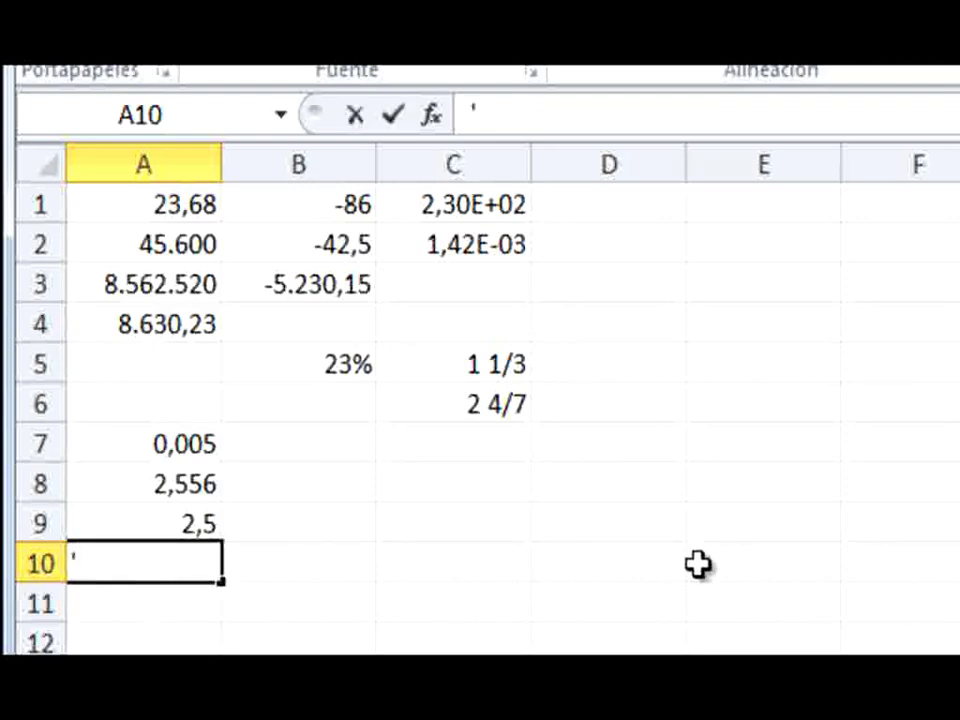
type("100")
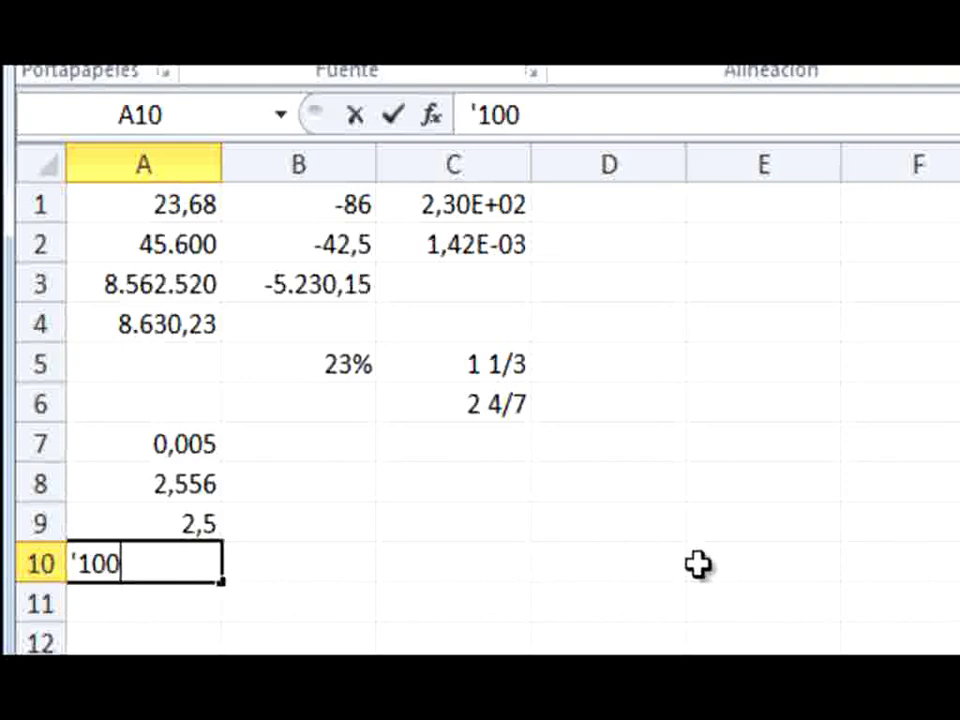
type("0")
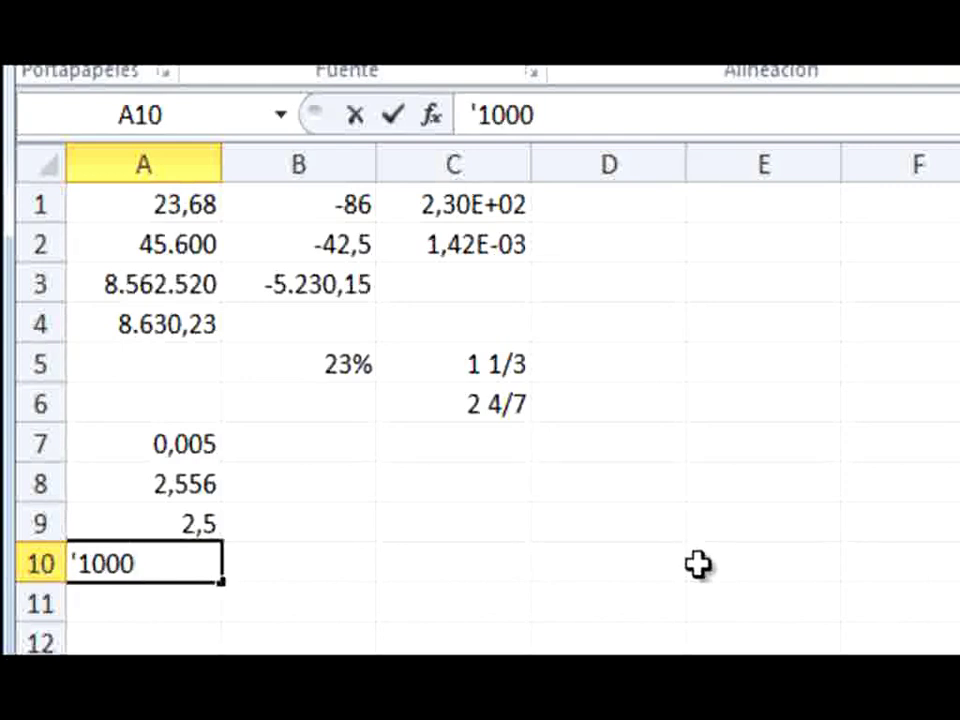
key("Return")
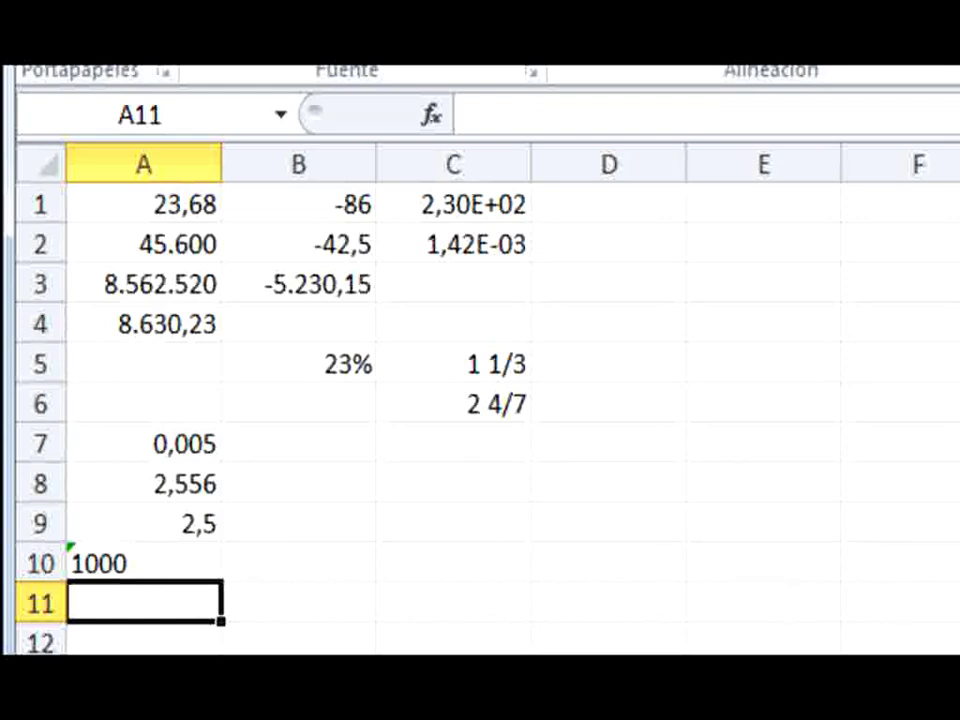
left_click(950, 420)
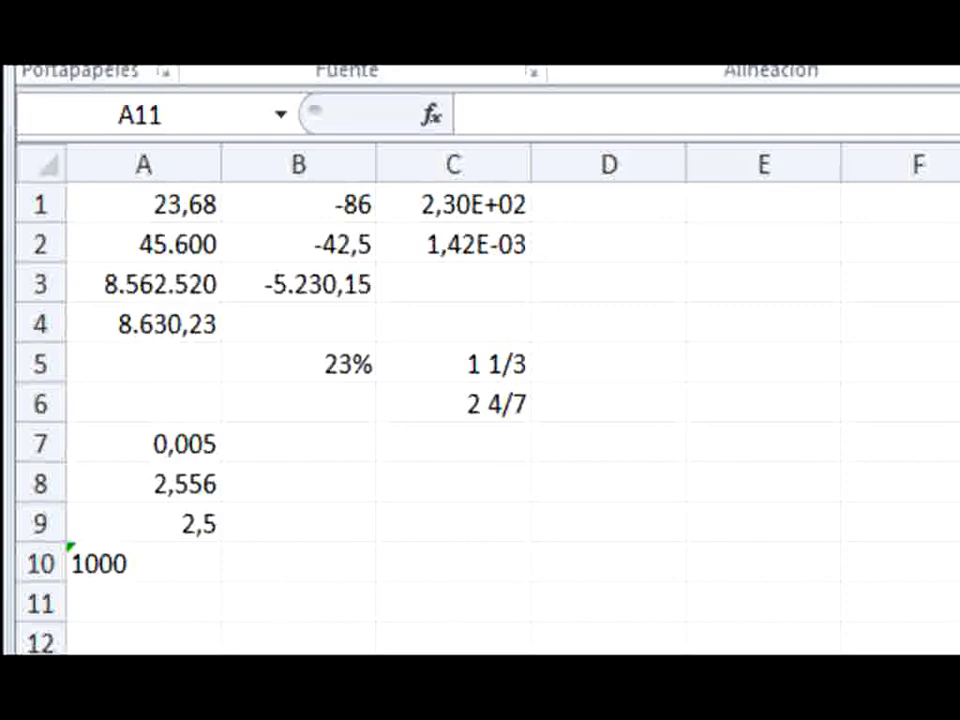
Step: Examine the error-checking choices offered for the number stored as text in cell A10
key("Up")
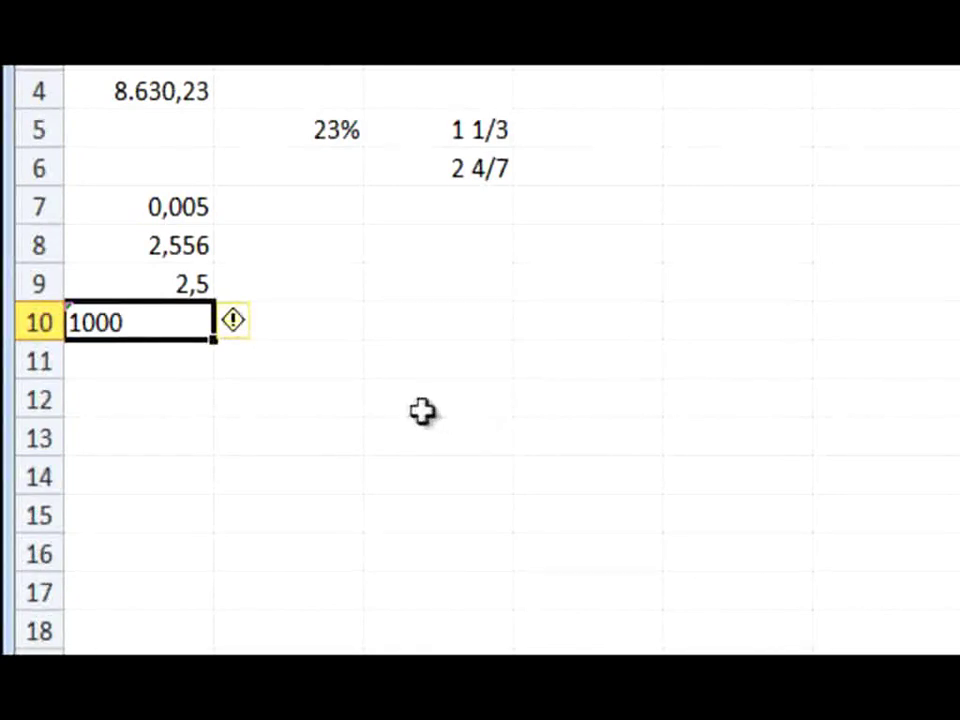
mouse_move(238, 343)
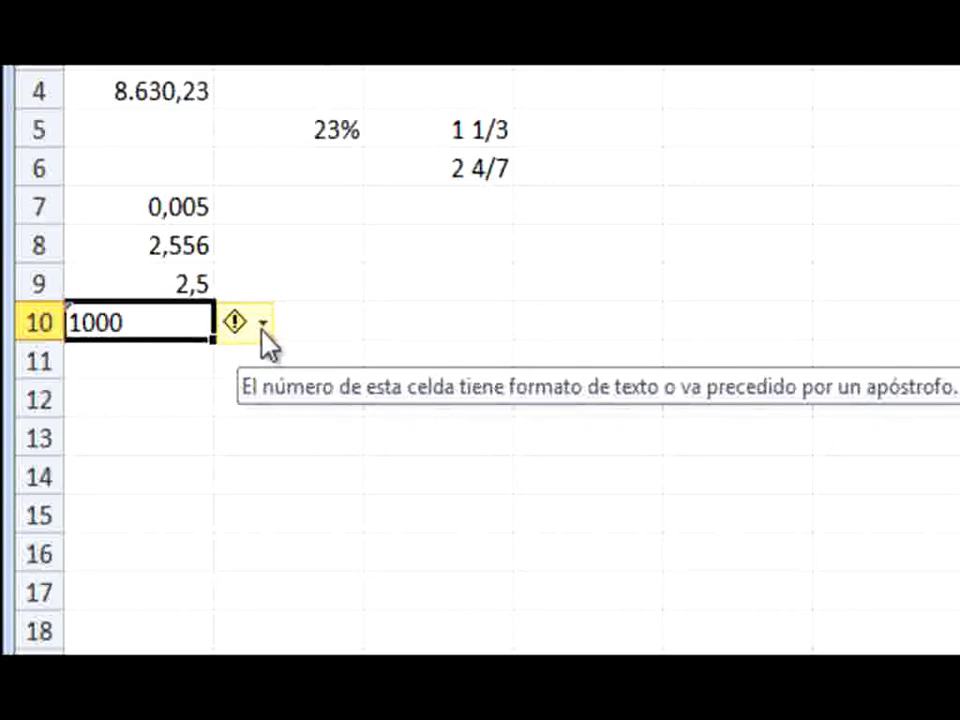
left_click(263, 324)
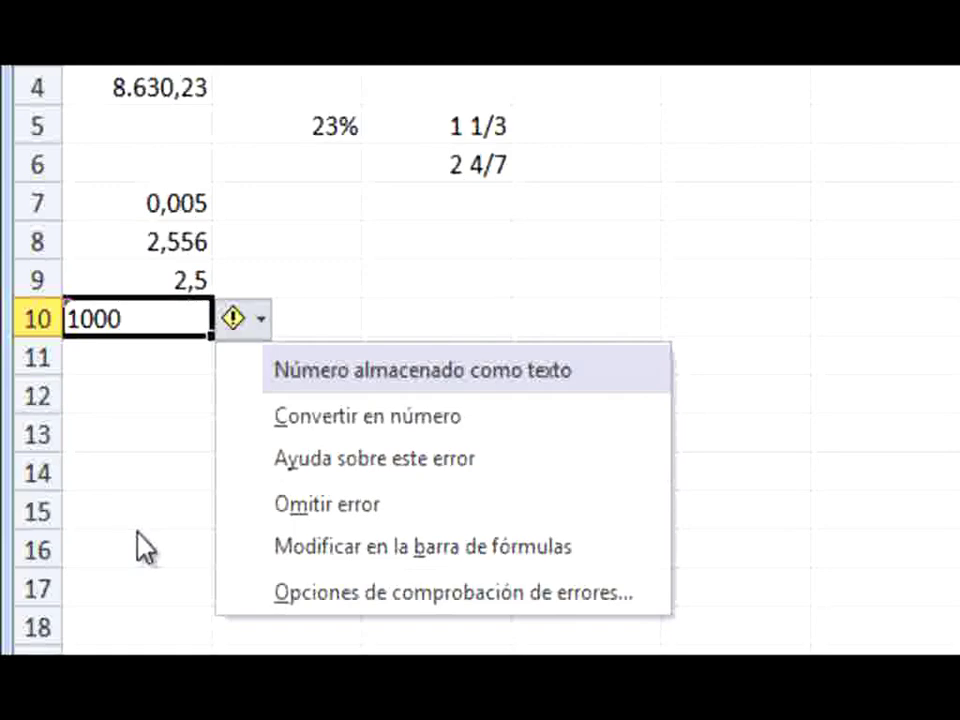
left_click(260, 325)
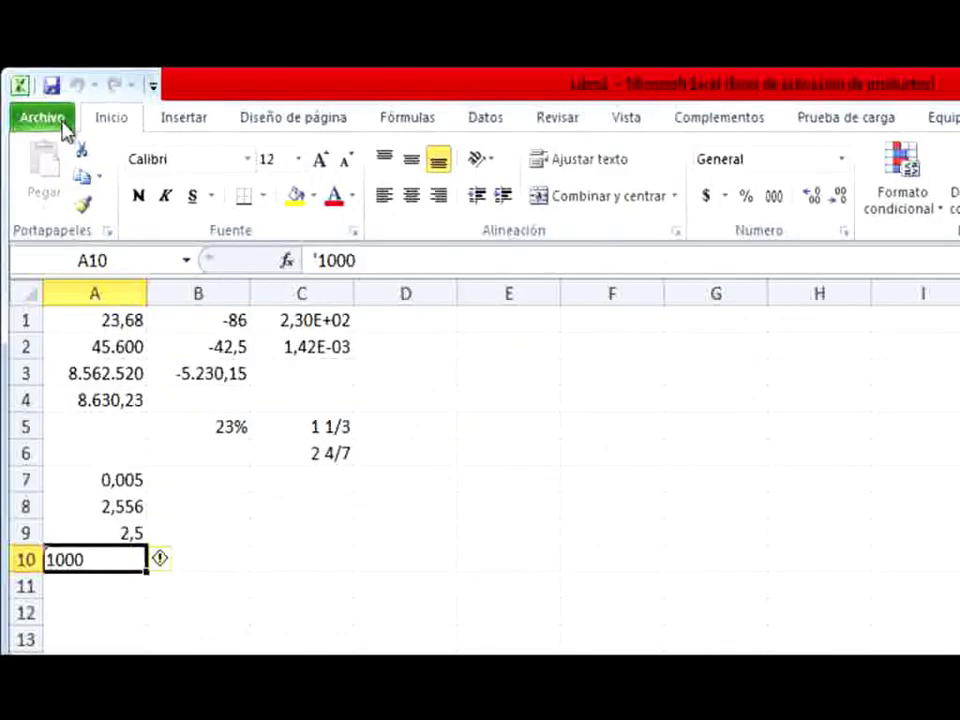
Step: Examine the Reglas de verificación de Excel in the Fórmulas options, including the rule for numbers formatted as text or preceded by an apostrophe
left_click(64, 128)
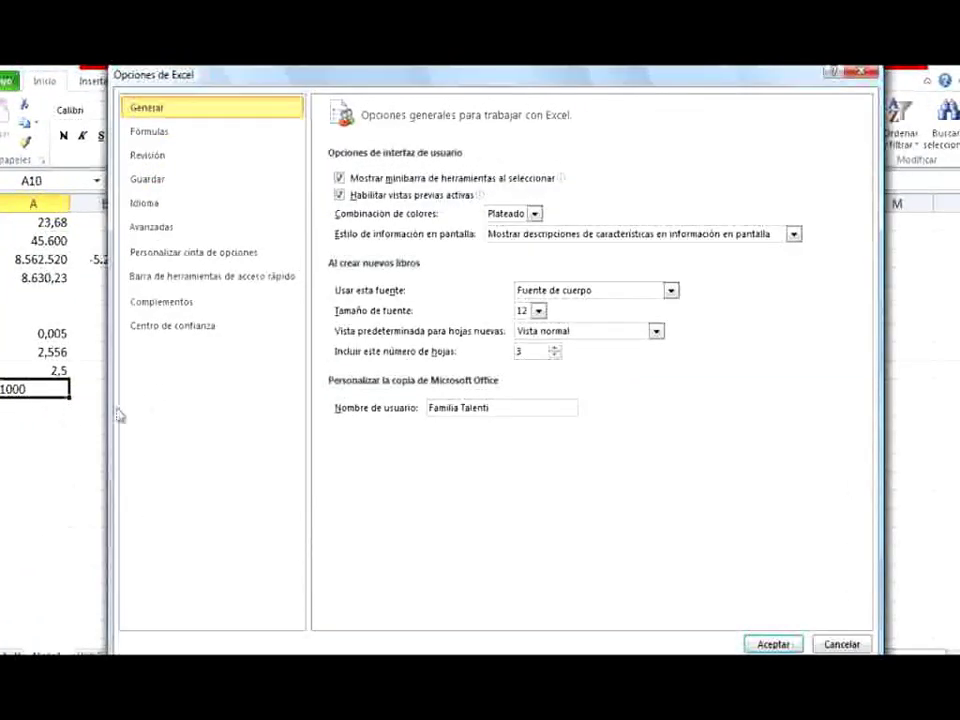
left_click(197, 135)
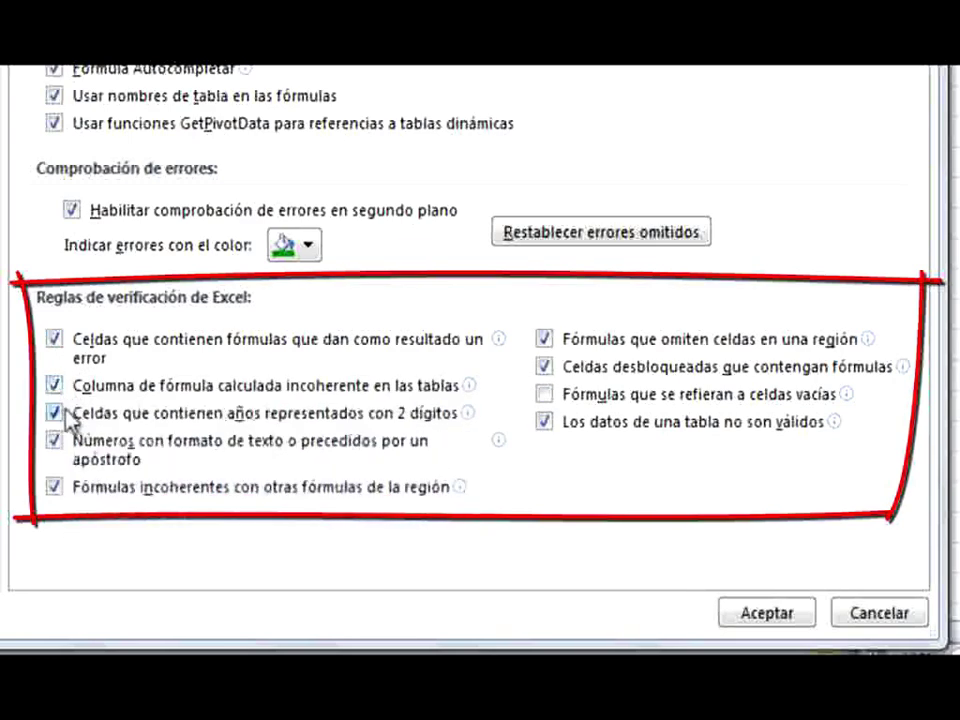
mouse_move(62, 413)
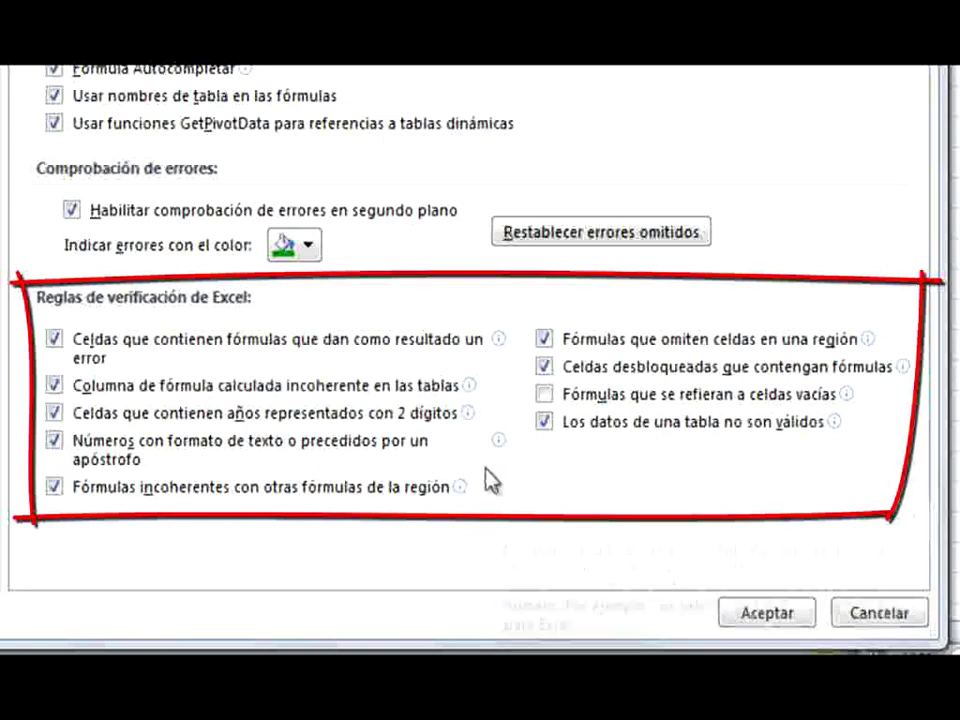
mouse_move(490, 480)
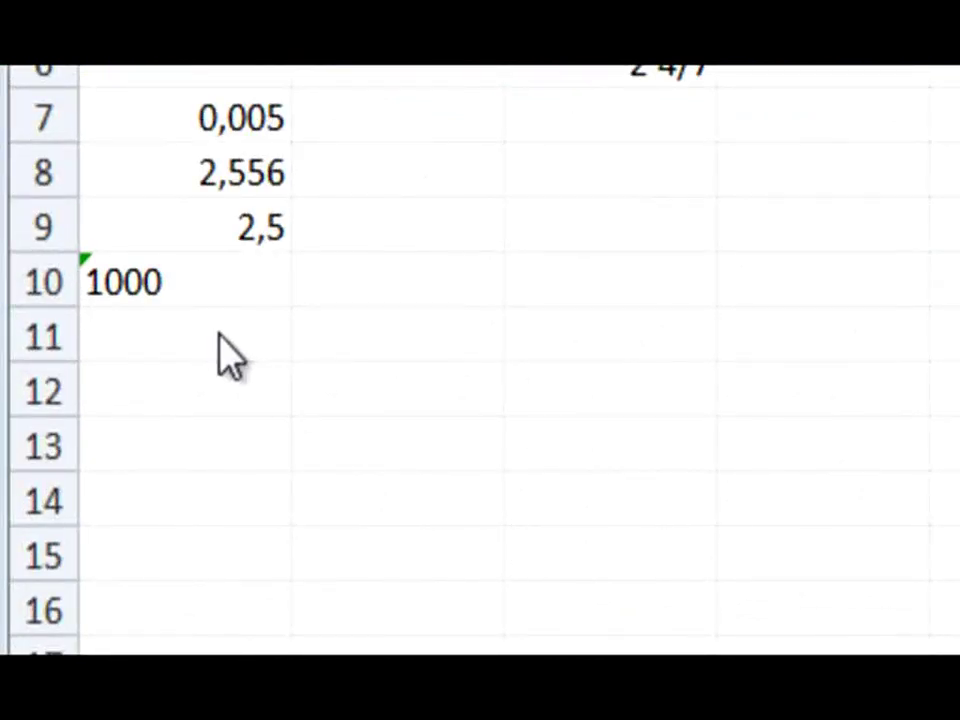
Step: Enter the number 1200 as a numeric value in cell A11
left_click(229, 305)
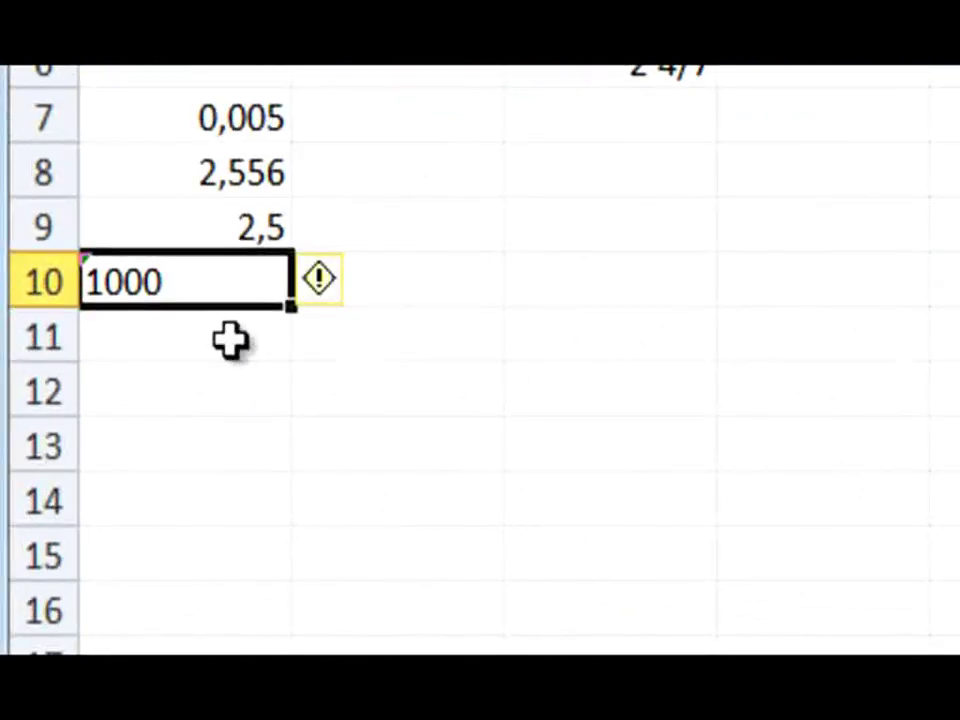
left_click(229, 340)
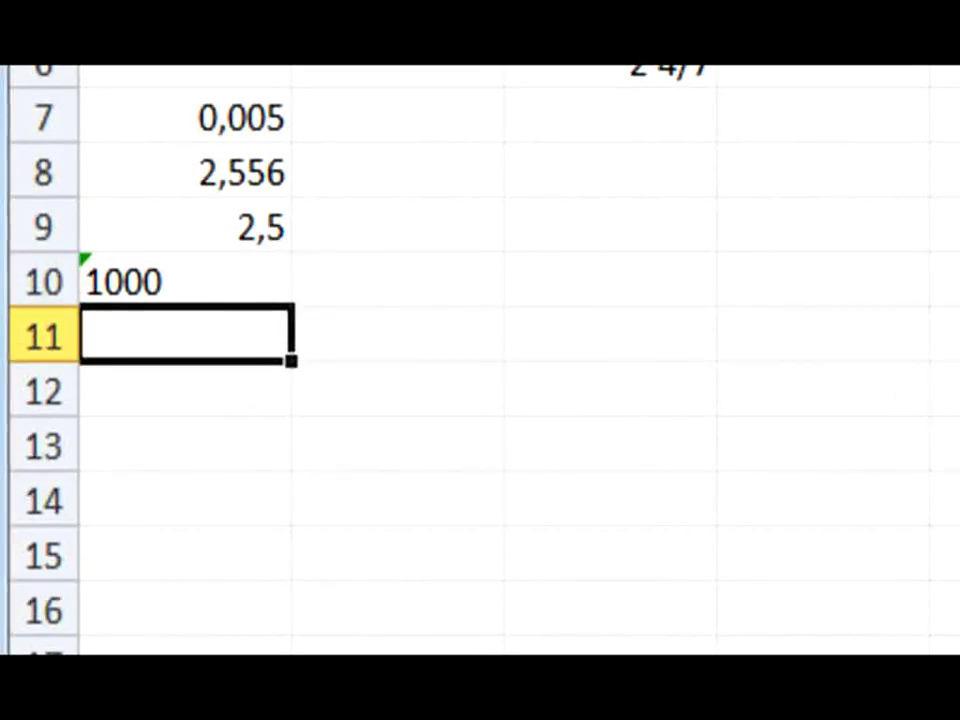
type("1")
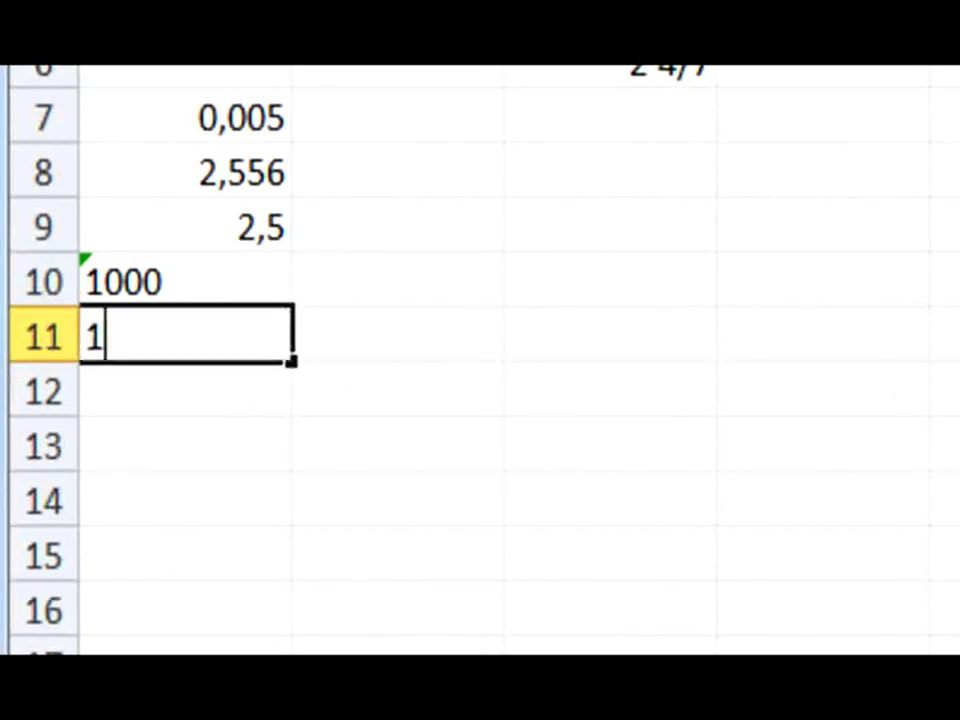
type("200")
left_click_drag(426, 337, 305, 340)
key("Return")
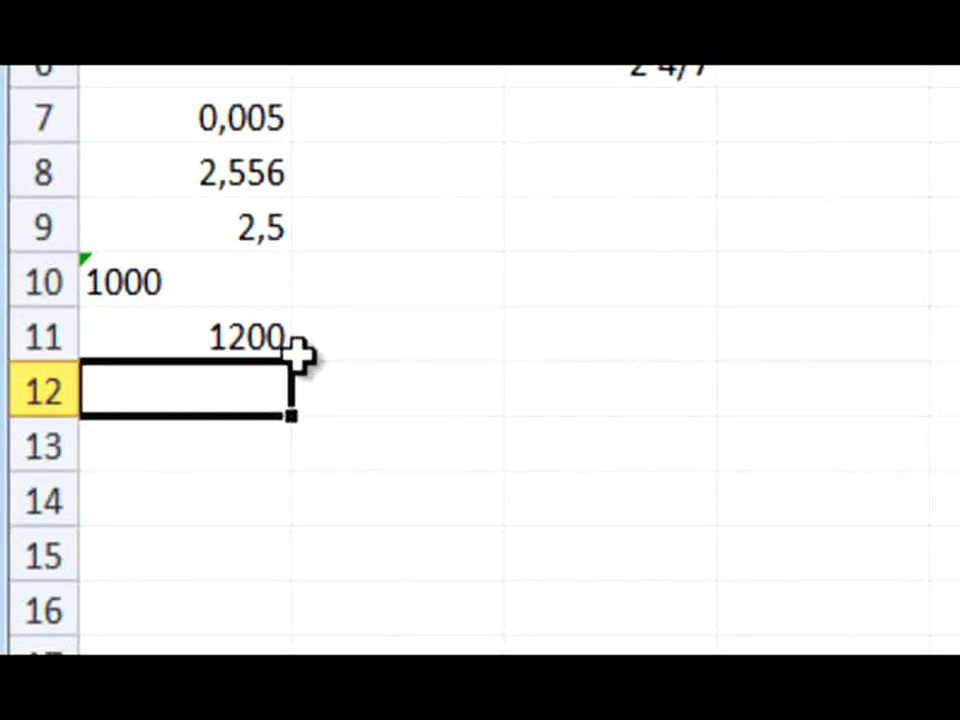
Step: Enter the text "Esto es un texto" in cell B11 and select that cell again
left_click(352, 340)
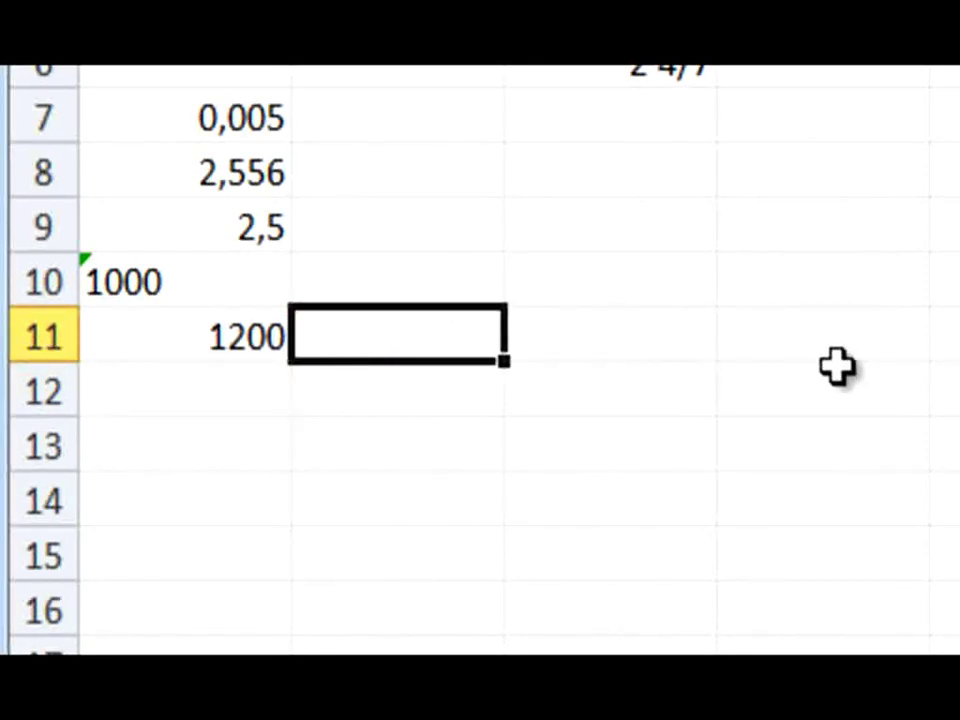
type("Esto ")
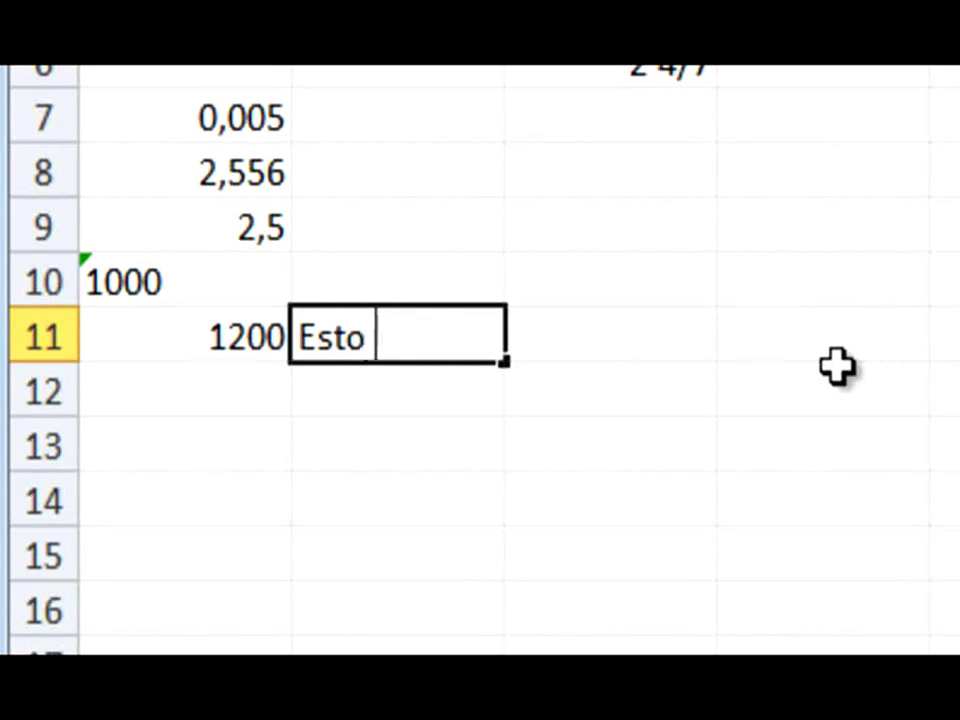
type("es un te")
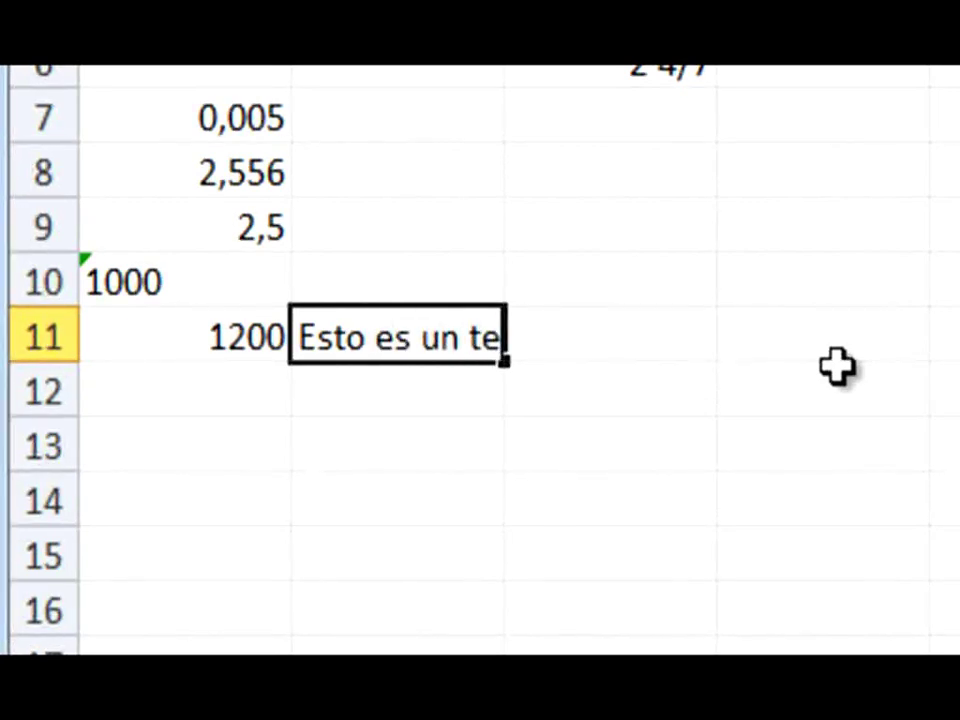
type("xto")
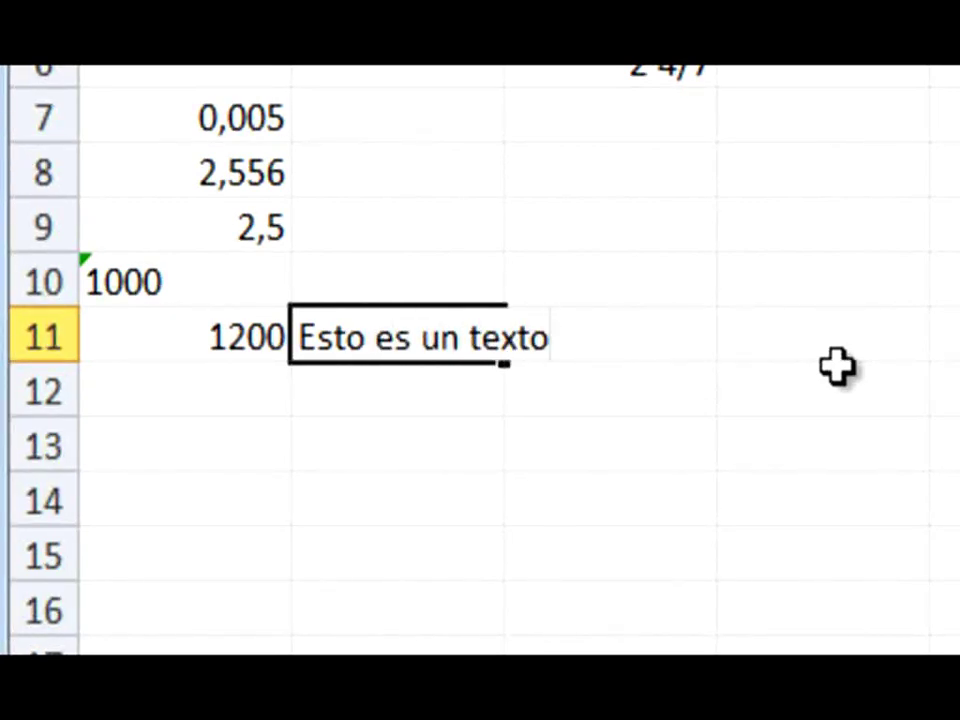
key("Return")
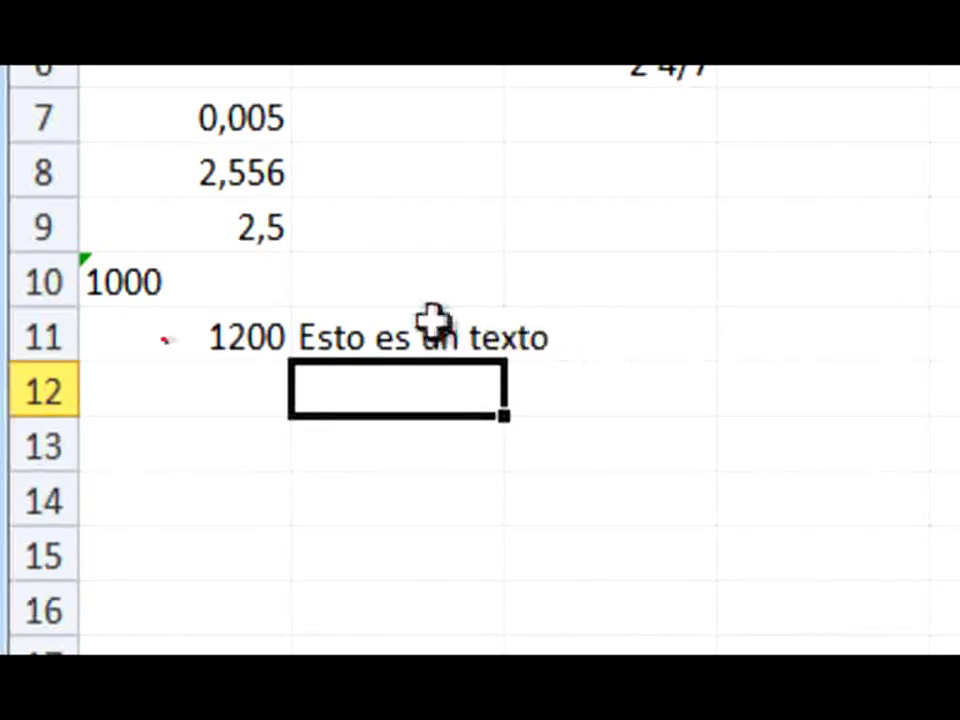
left_click(320, 336)
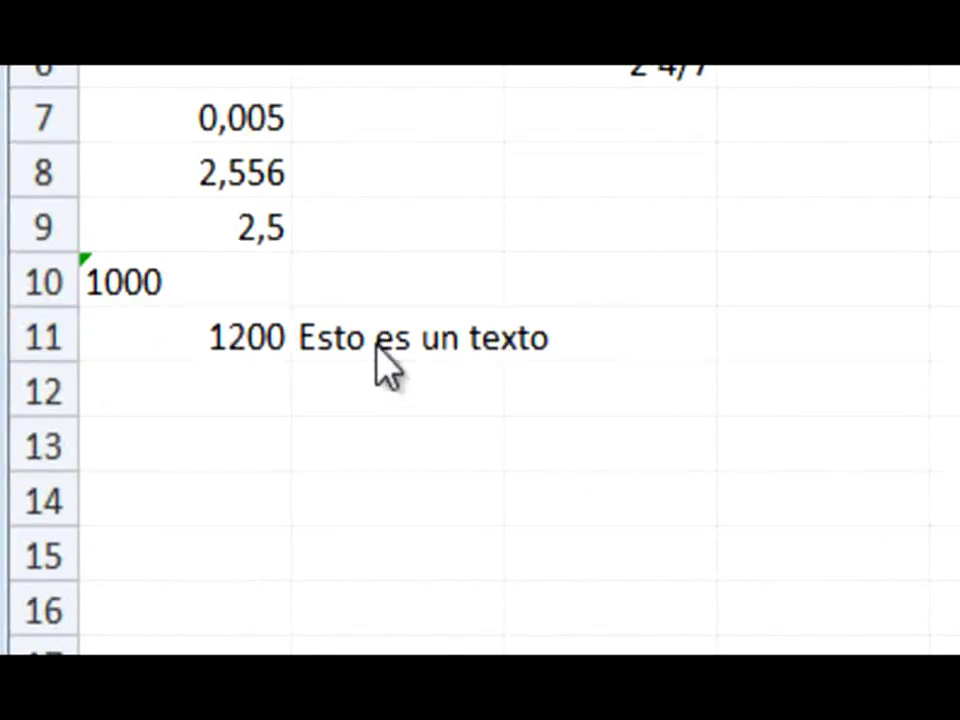
left_click(376, 342)
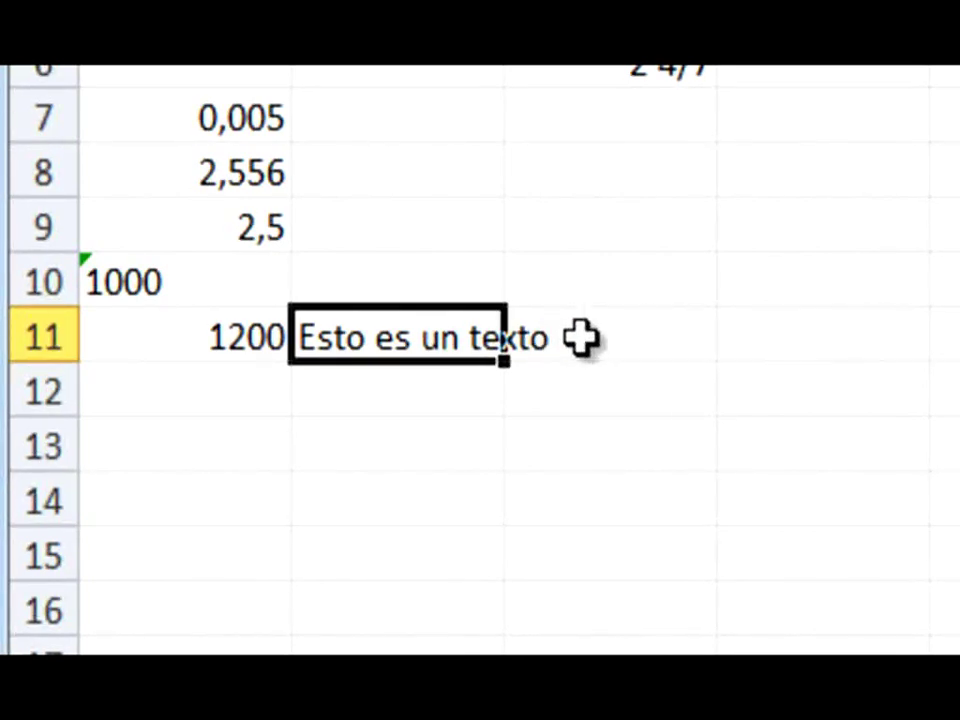
Step: Enter the number 10 in cell C11, beside the overflowing text
left_click(580, 340)
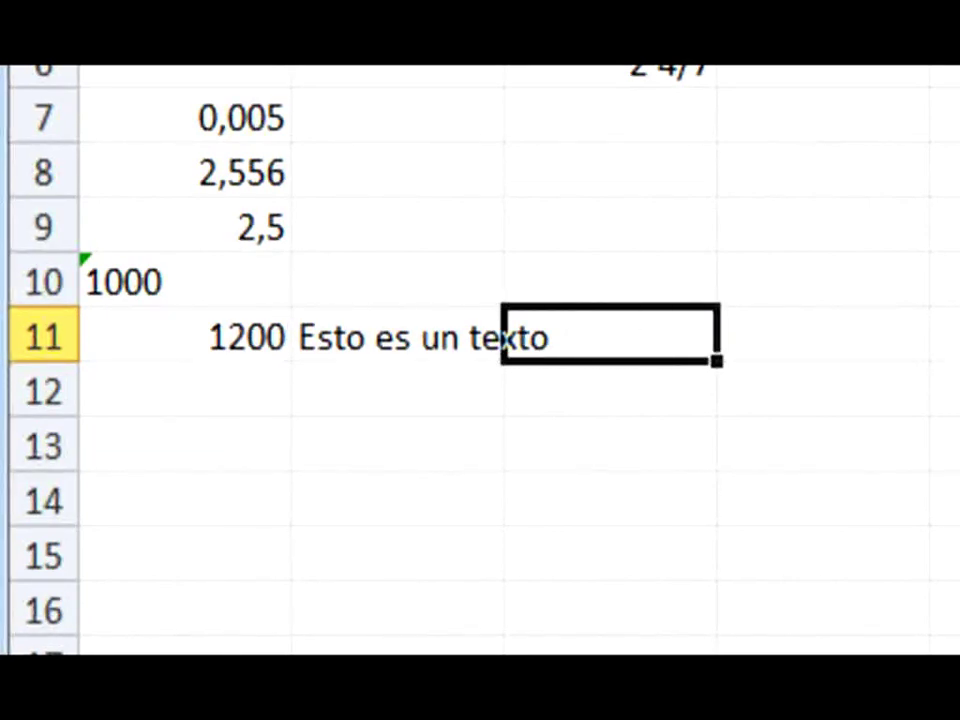
type("10")
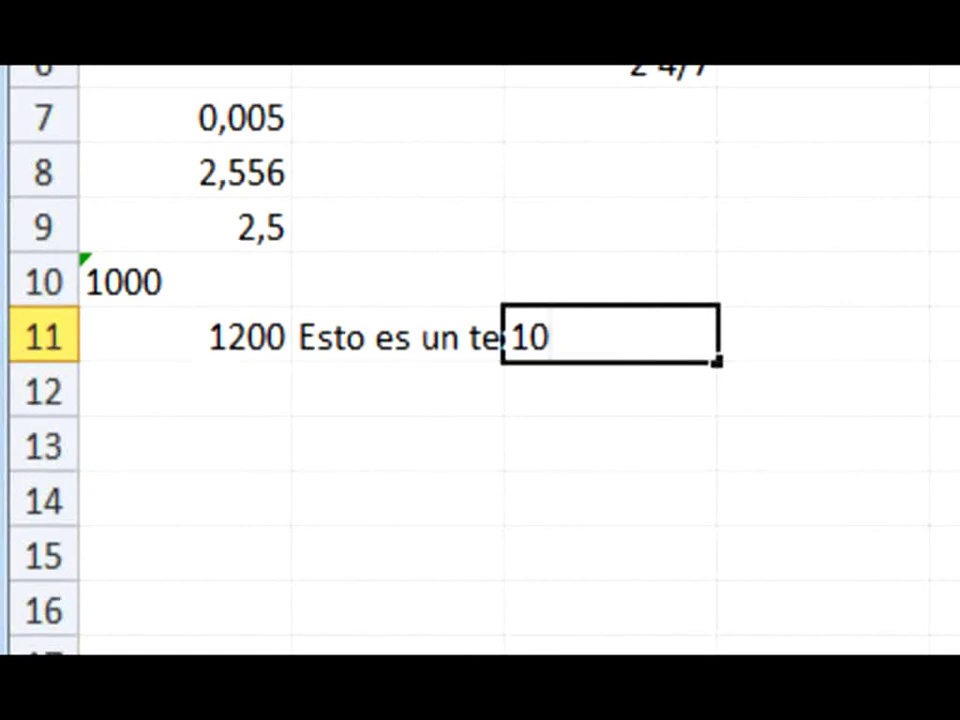
key("Return")
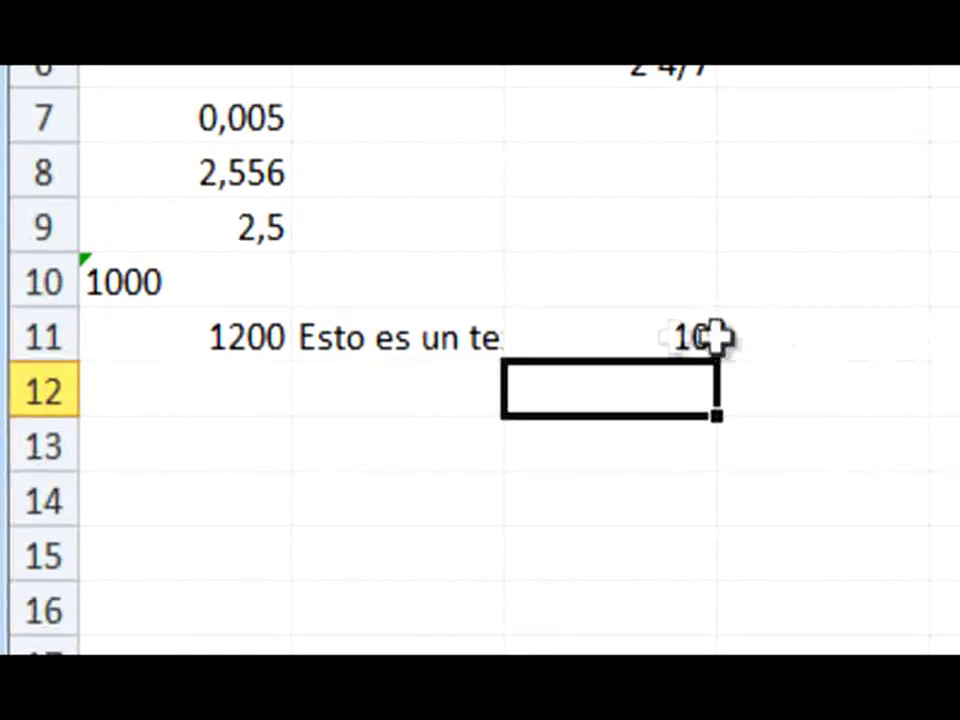
Step: Widen column B to 16,50 so the whole text in B11 fits inside its cell
left_click(424, 340)
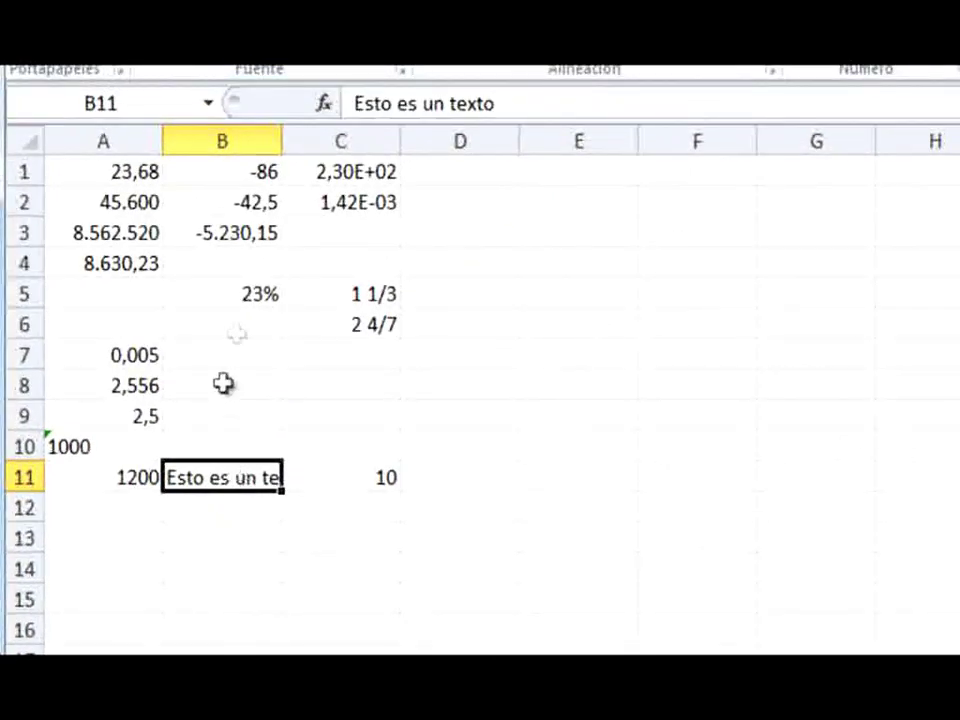
left_click_drag(283, 145, 348, 150)
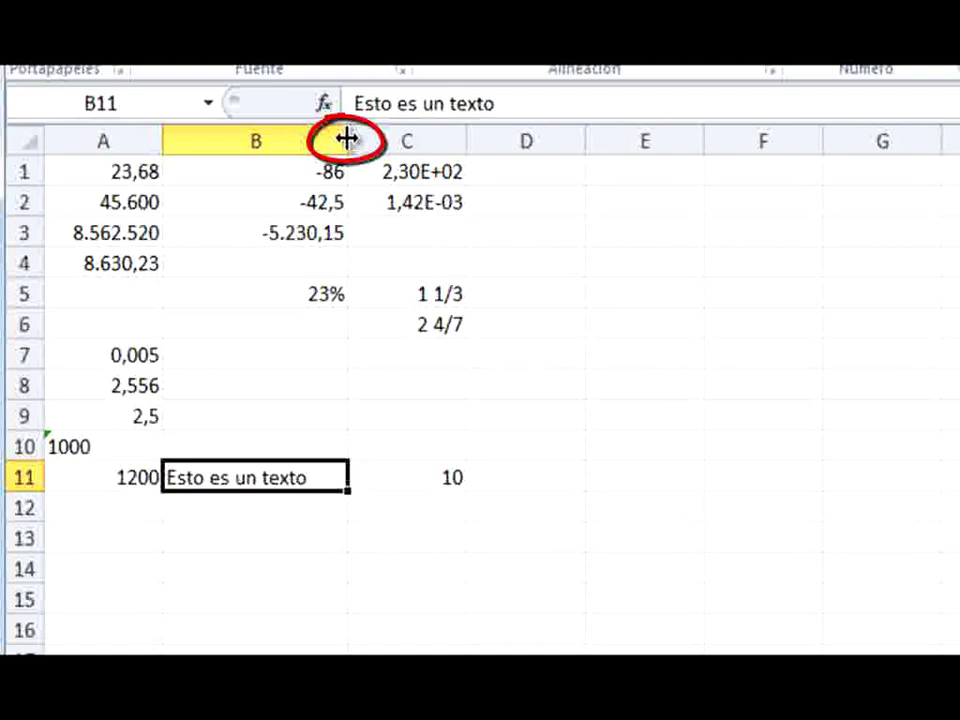
left_click_drag(347, 138, 347, 138)
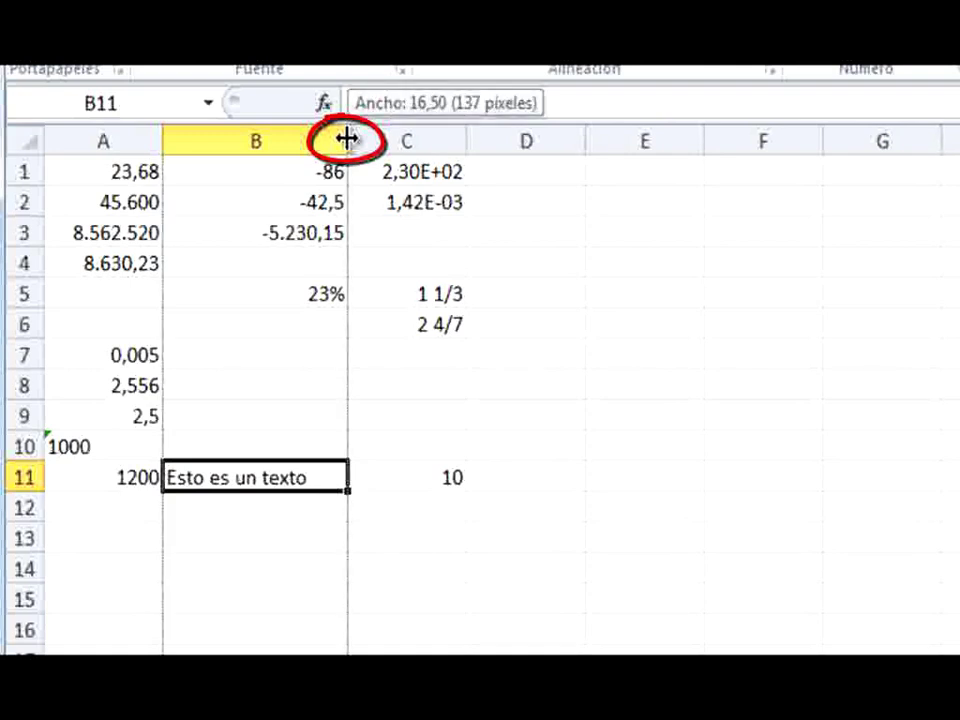
Step: Narrow column B below the length of the text in B11 and wrap that cell's text
left_click_drag(346, 139, 264, 152)
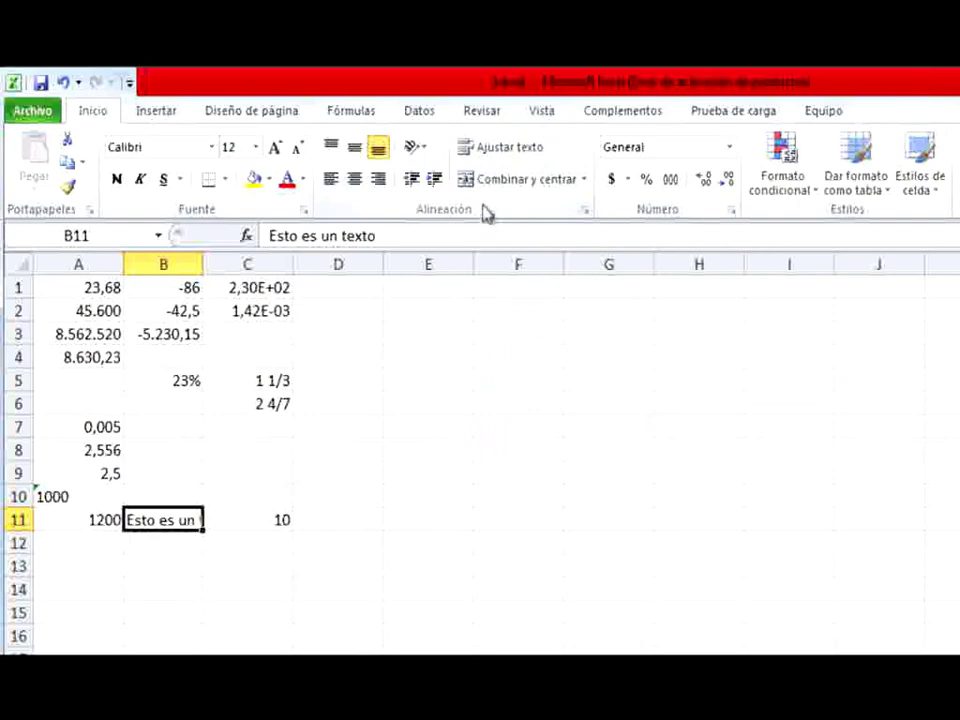
left_click(498, 157)
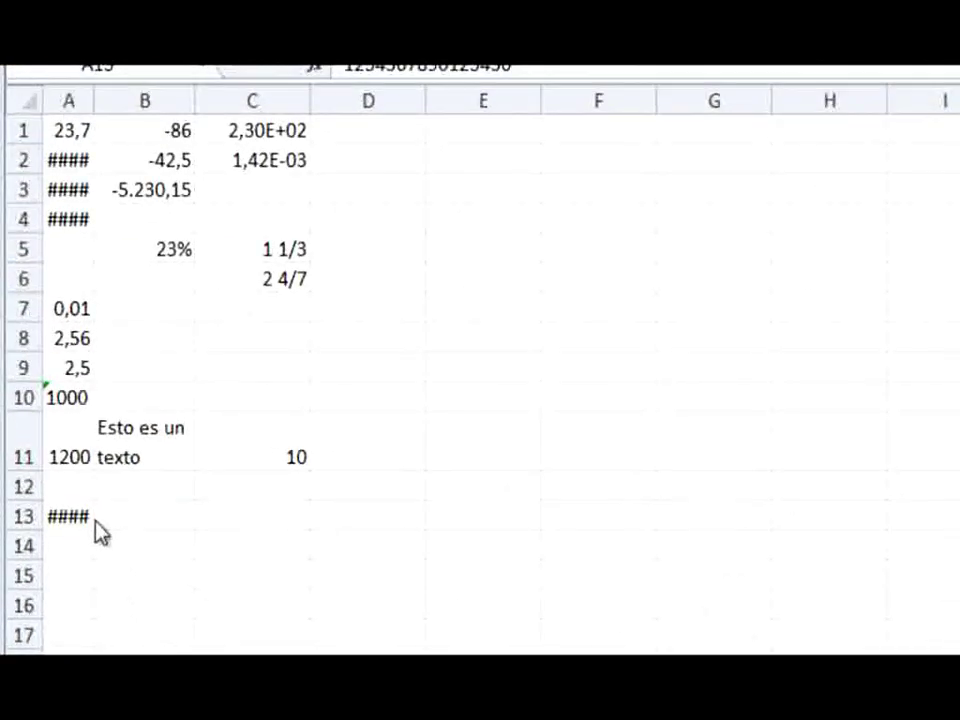
Step: Resize column A wider, narrower and wider again to compare how the long number in A13 is displayed
left_click(94, 101)
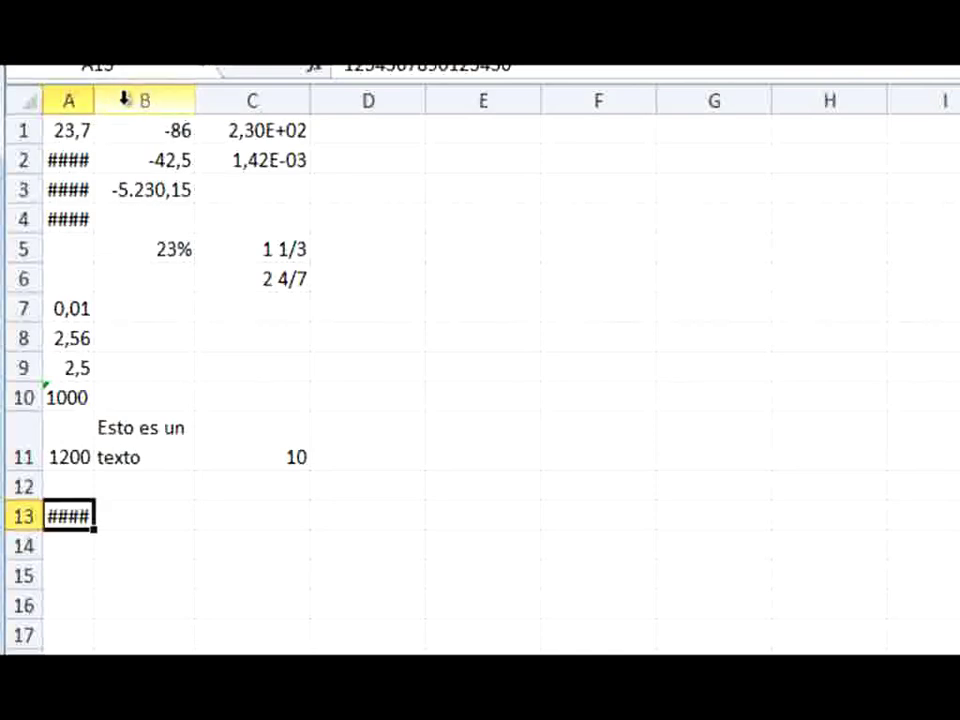
left_click_drag(95, 106, 171, 112)
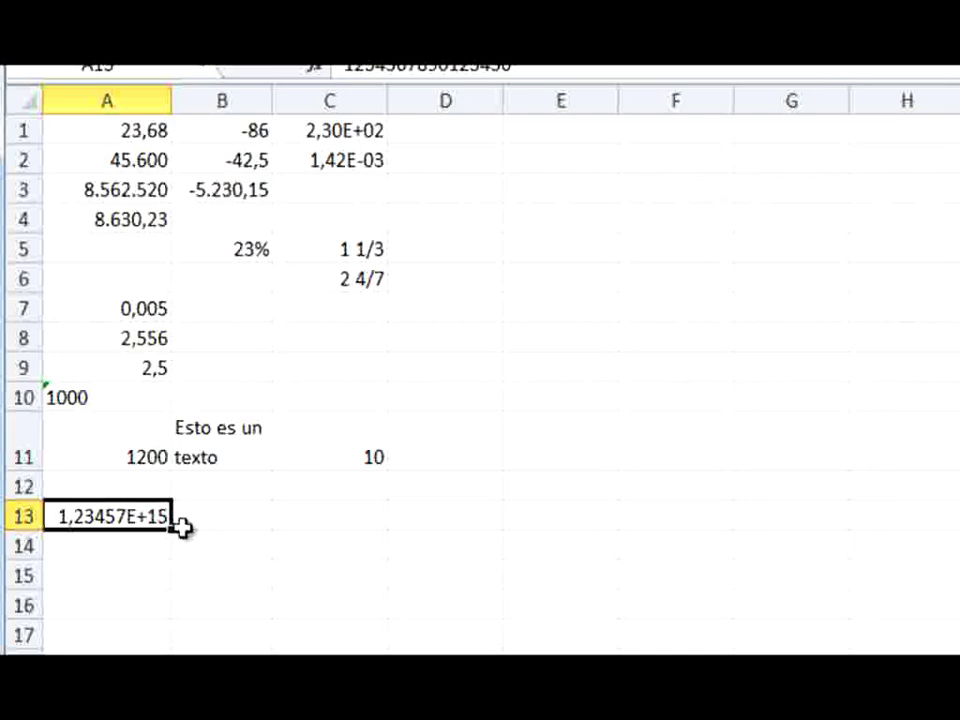
left_click_drag(171, 100, 98, 101)
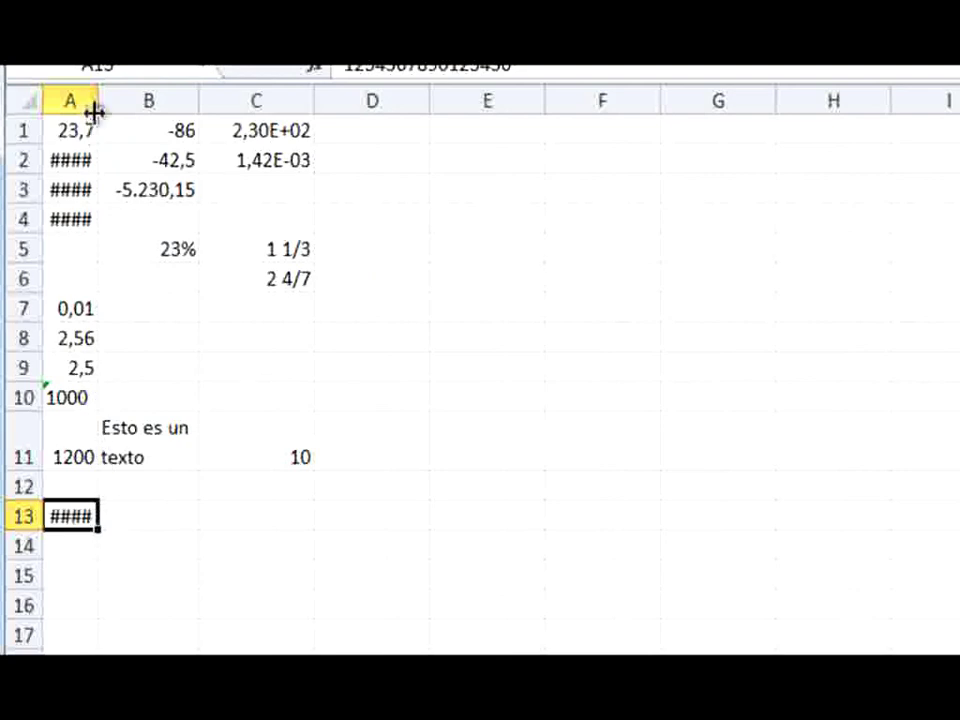
left_click_drag(95, 102, 161, 109)
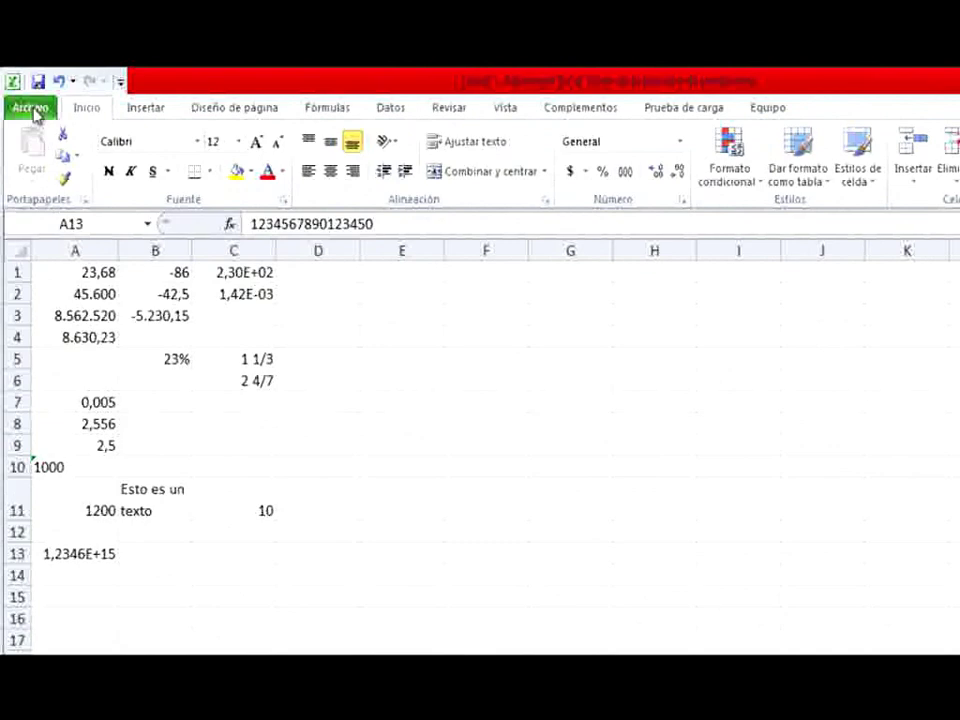
Step: Turn on automatic decimal point insertion in Excel's advanced editing options and set the decimal places to -3
left_click(30, 108)
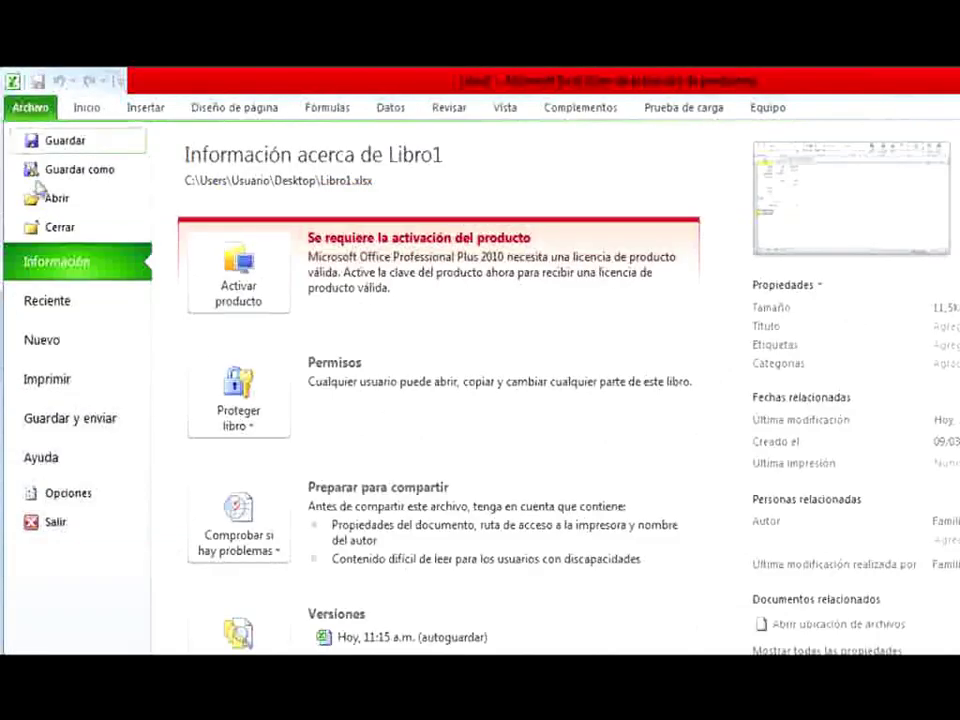
left_click(76, 500)
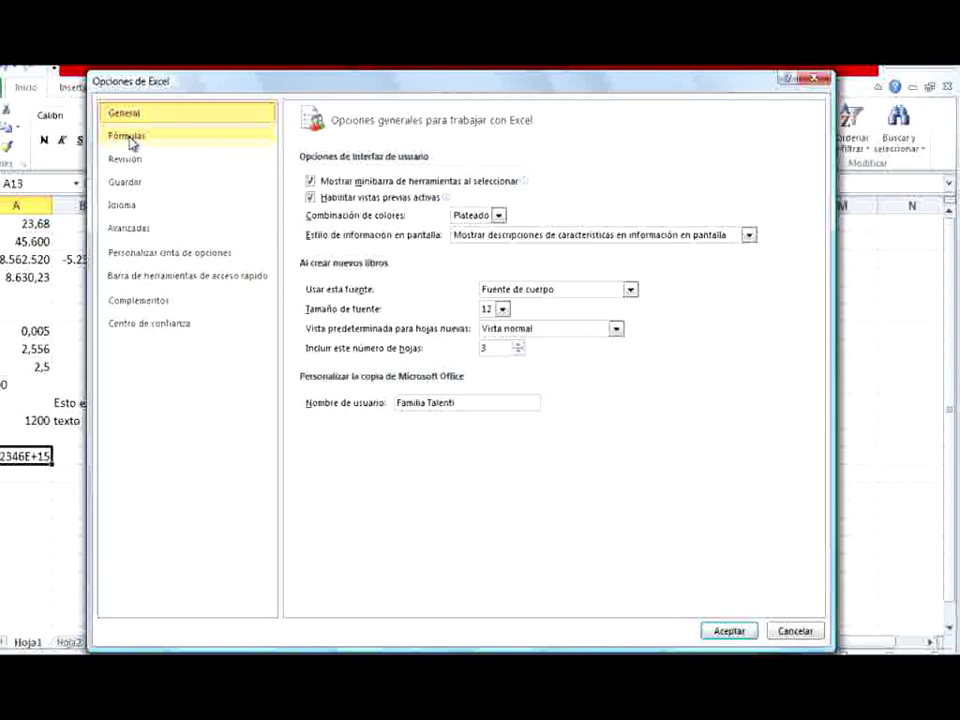
left_click(139, 229)
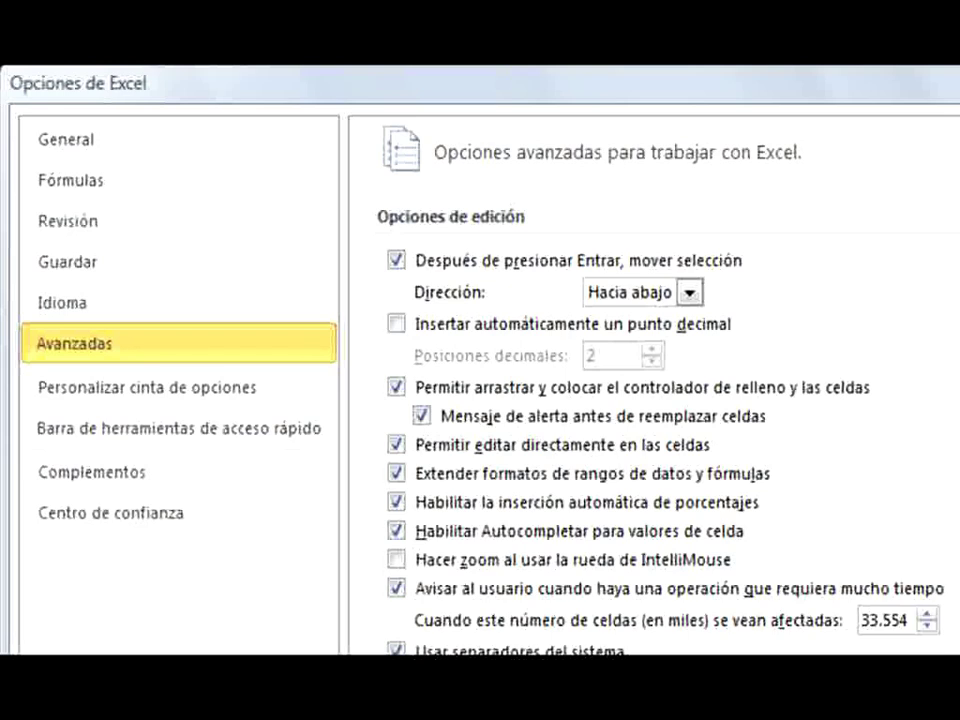
left_click(397, 326)
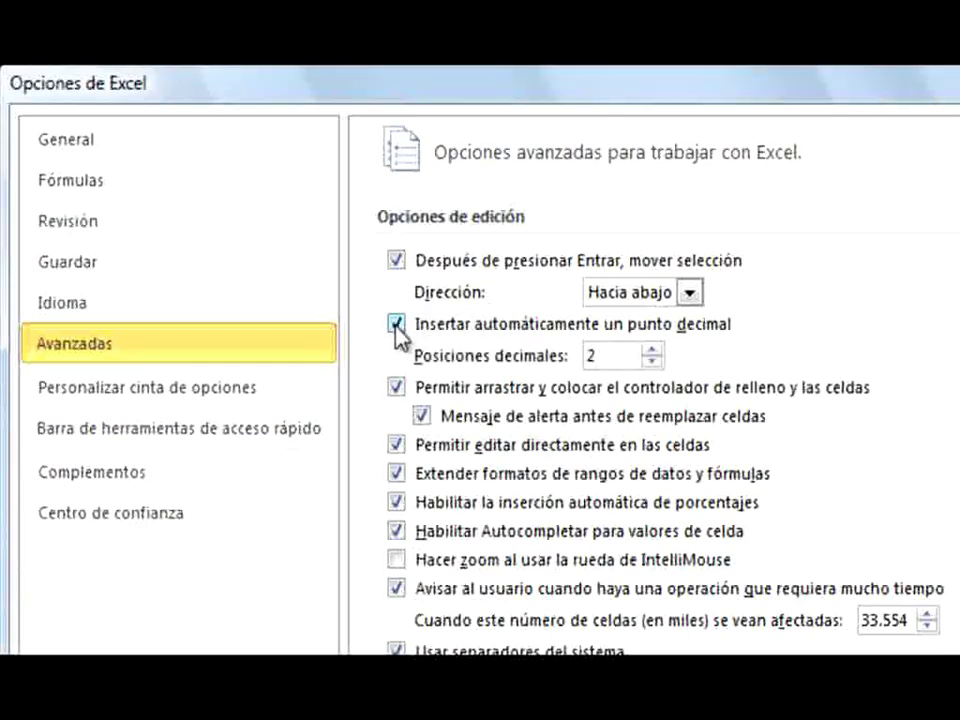
double_click(591, 357)
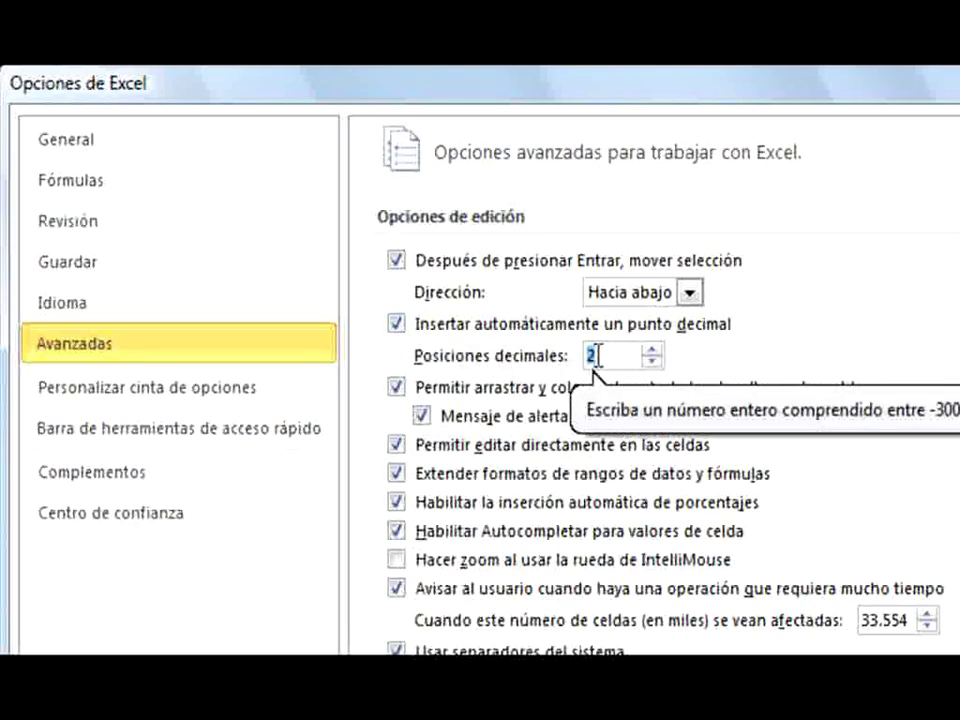
key("BackSpace")
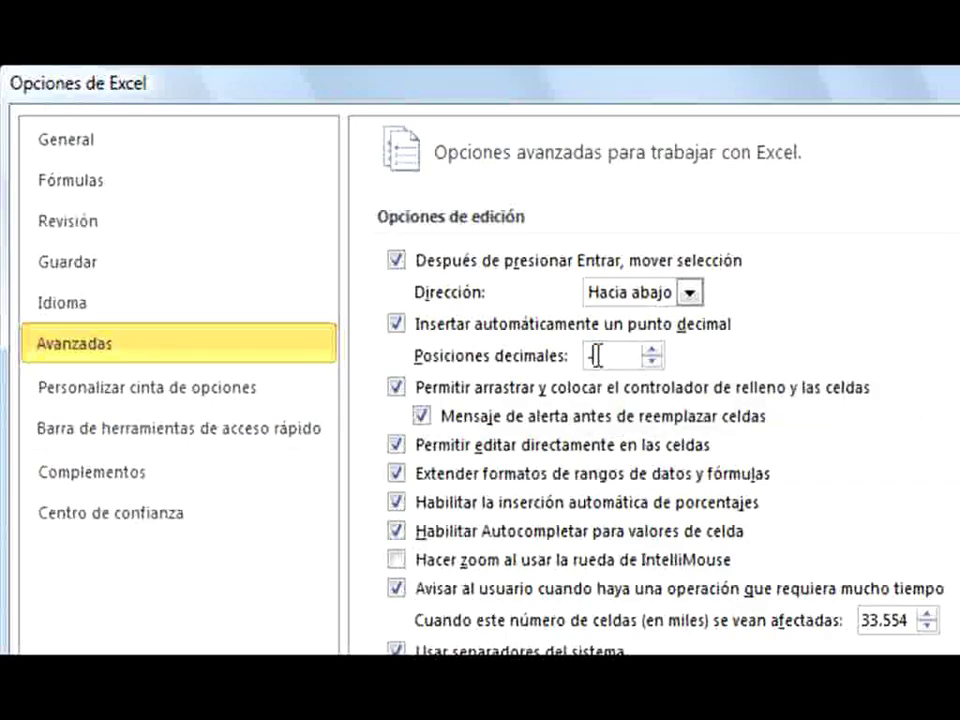
type("-3")
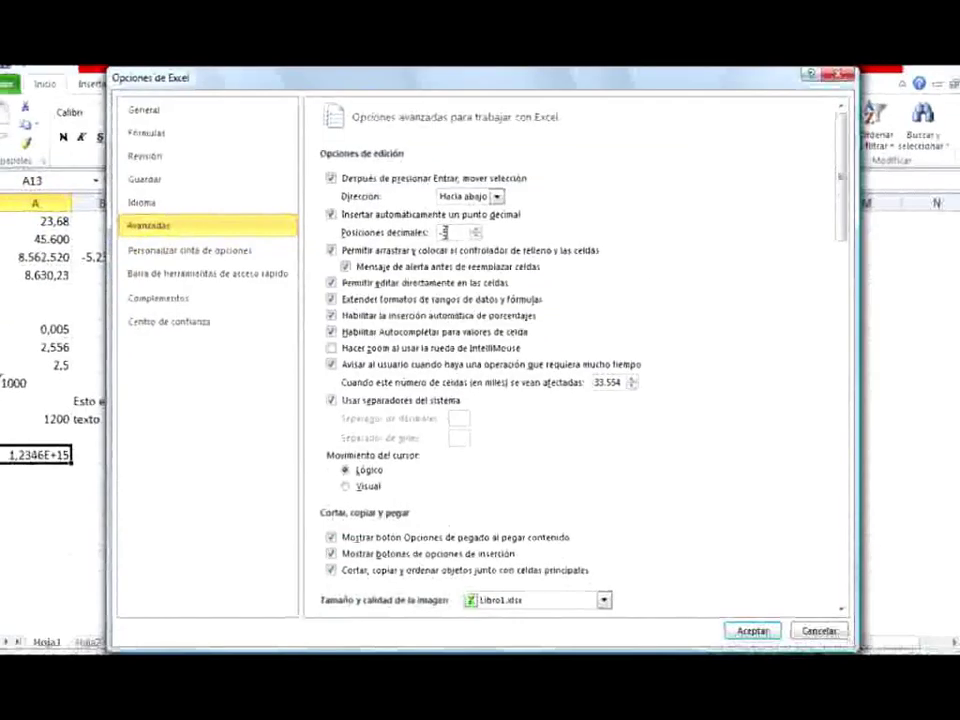
left_click(752, 631)
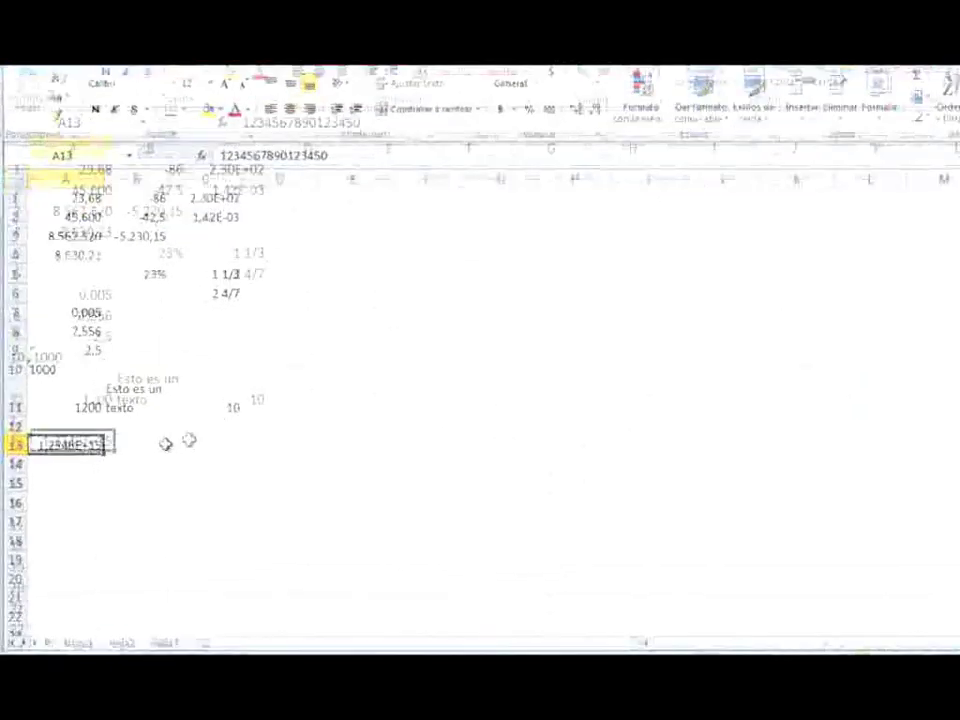
Step: Enter 28 in cell C13 to test the automatic decimal setting
left_click(189, 441)
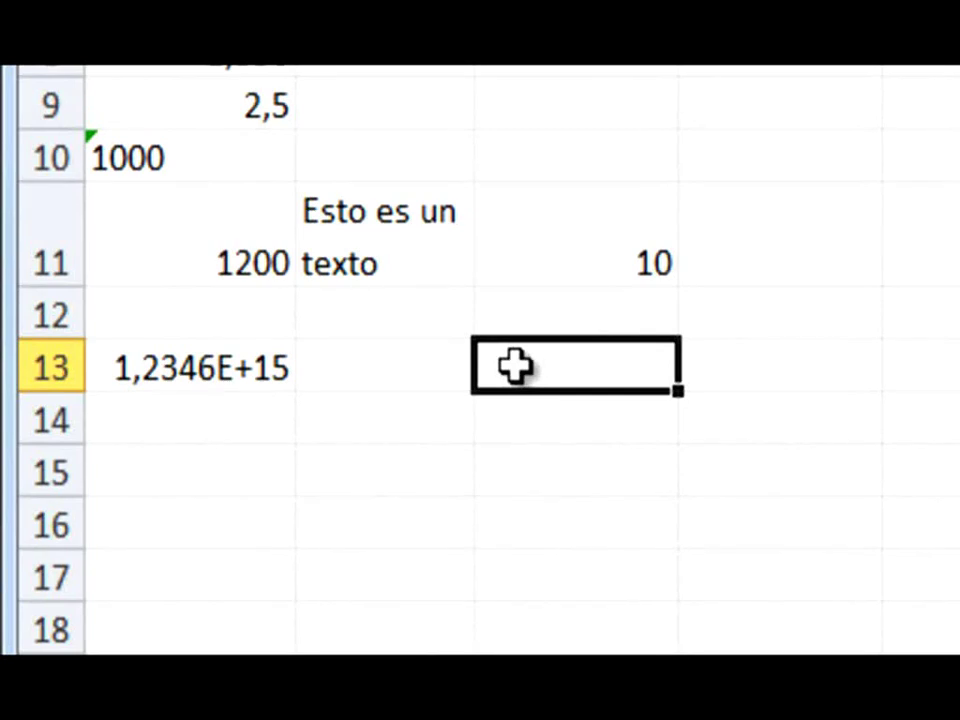
type("28")
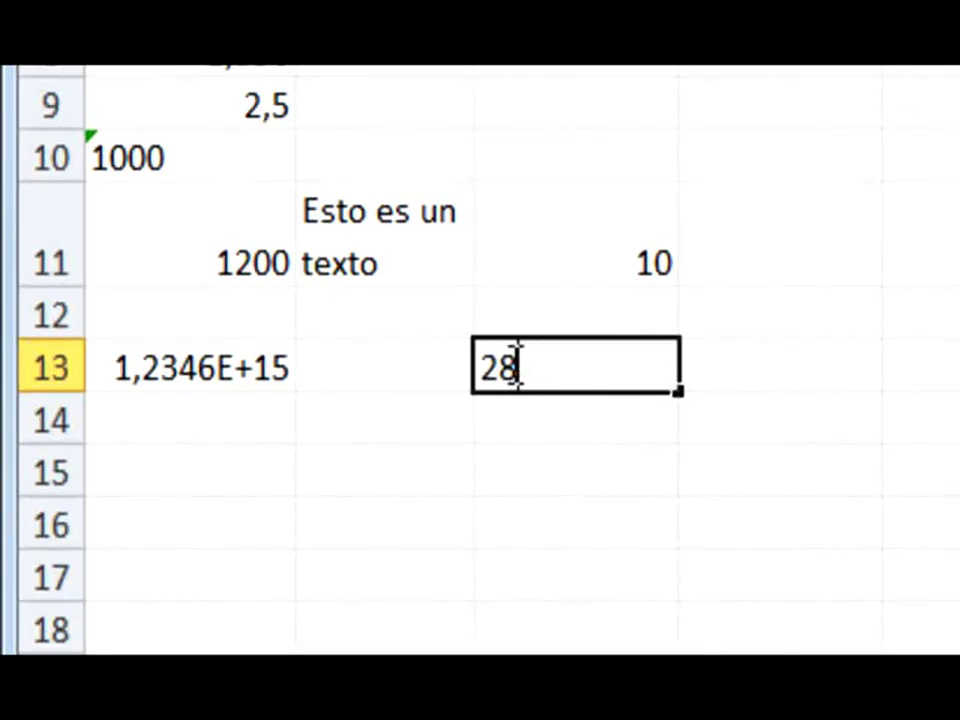
key("Return")
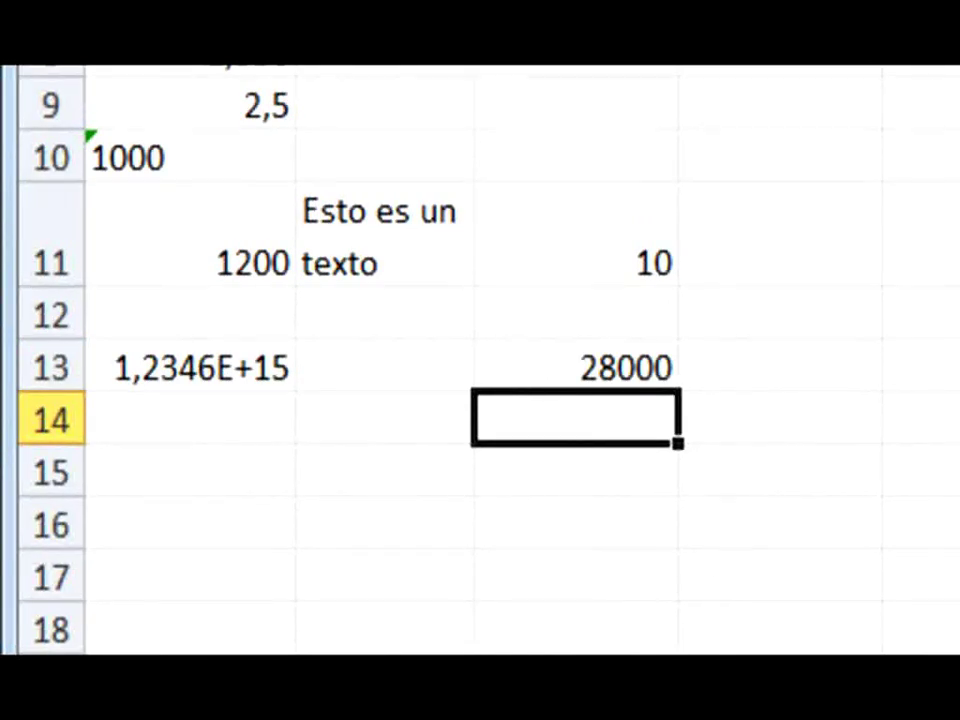